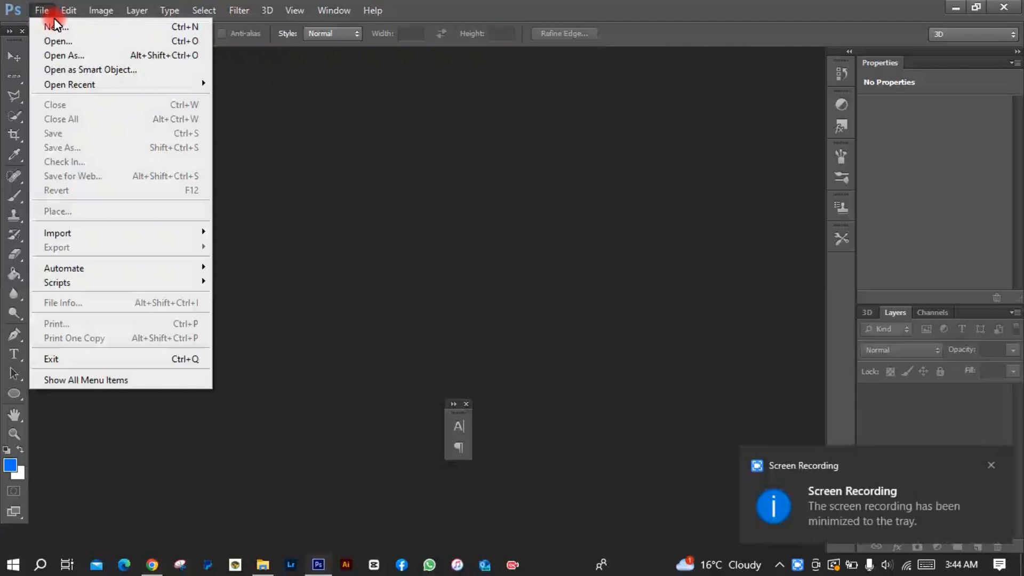
# Create a 3000 x 3000 pixel, 72 ppi RGB document with a white background and add the text "Paint" to it
pyautogui.click(62, 28)
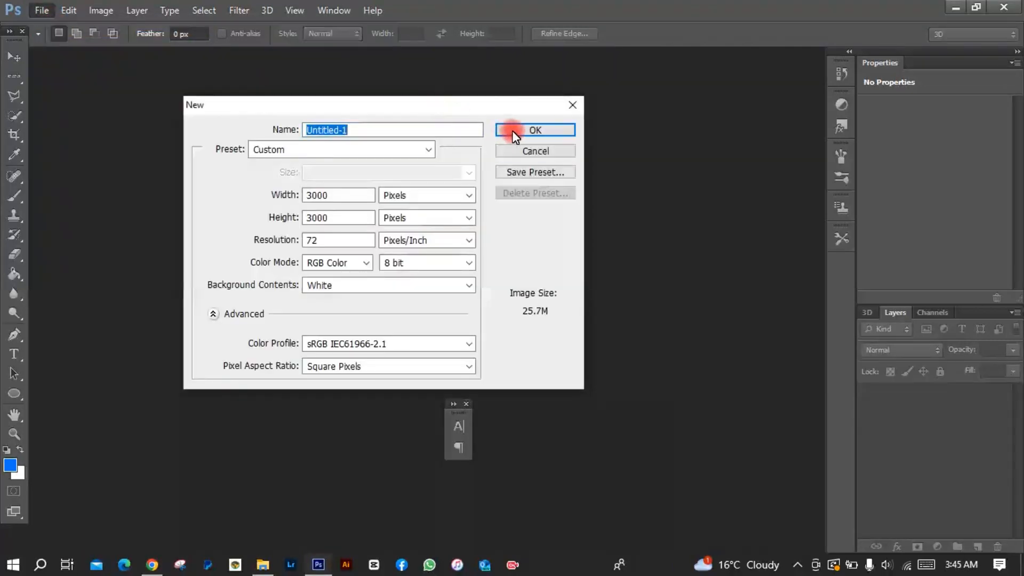
pyautogui.click(512, 130)
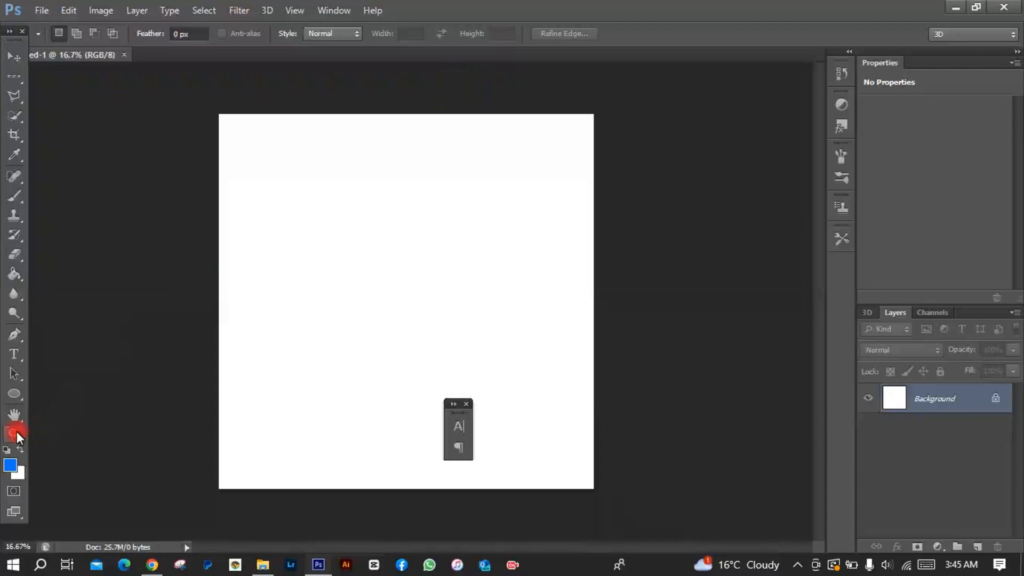
pyautogui.click(28, 349)
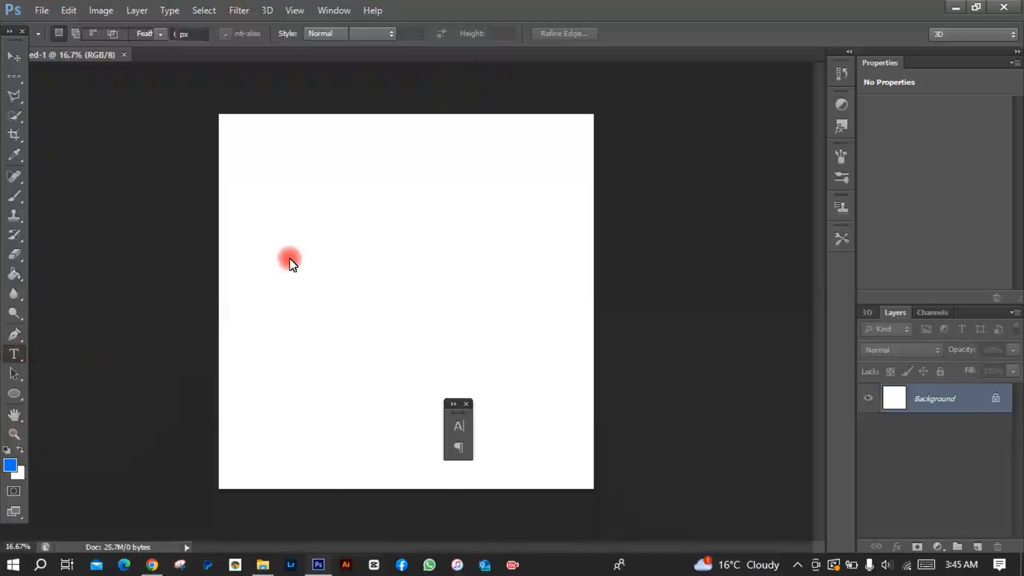
pyautogui.click(290, 288)
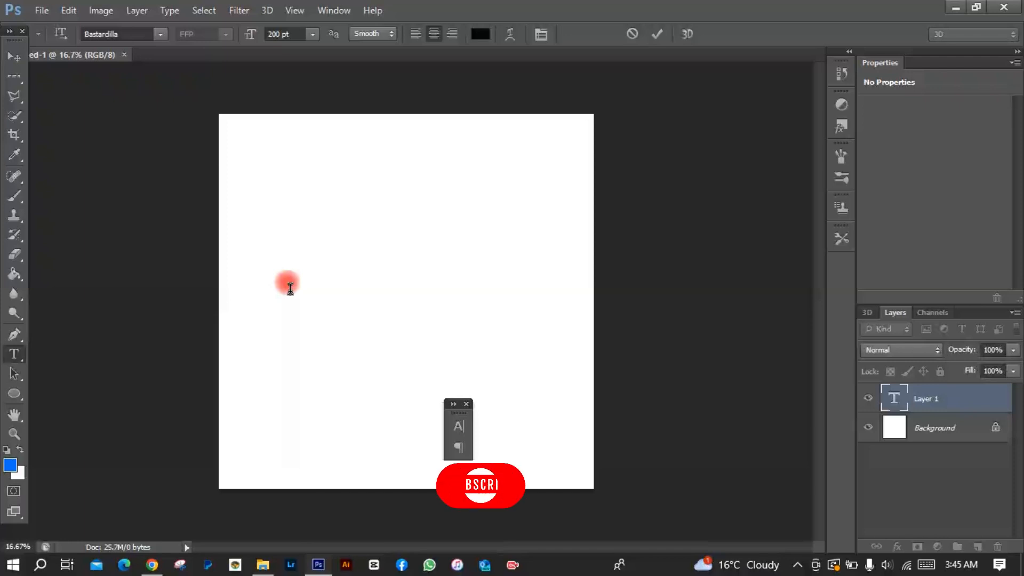
pyautogui.write('Ba')
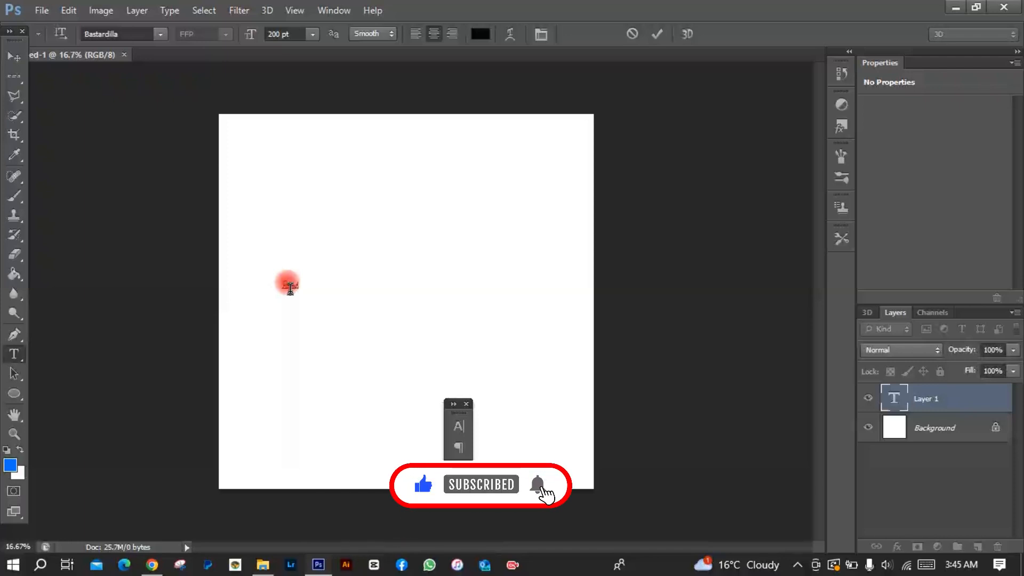
pyautogui.hotkey('ctrl', 'a')
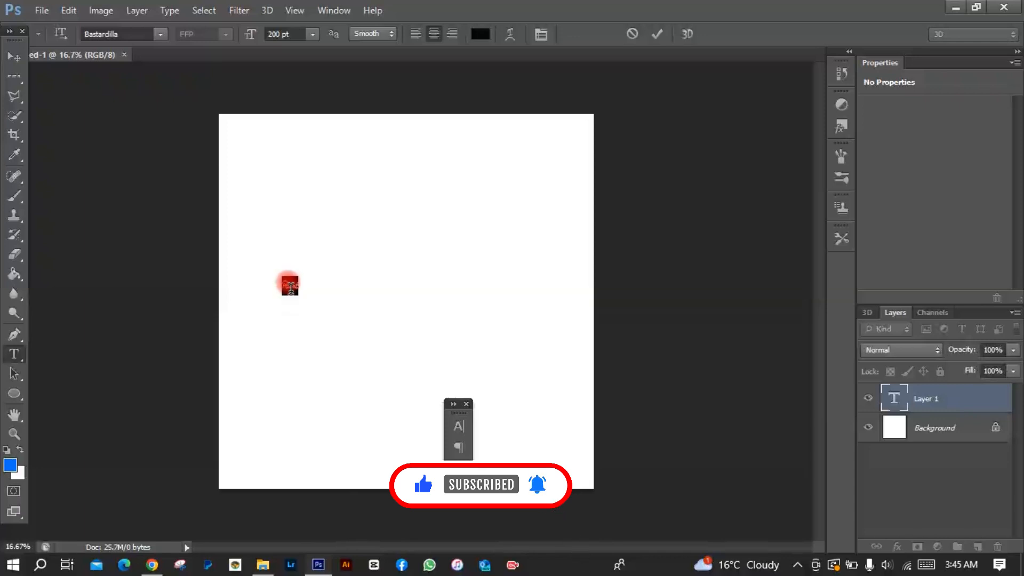
pyautogui.write('Paint')
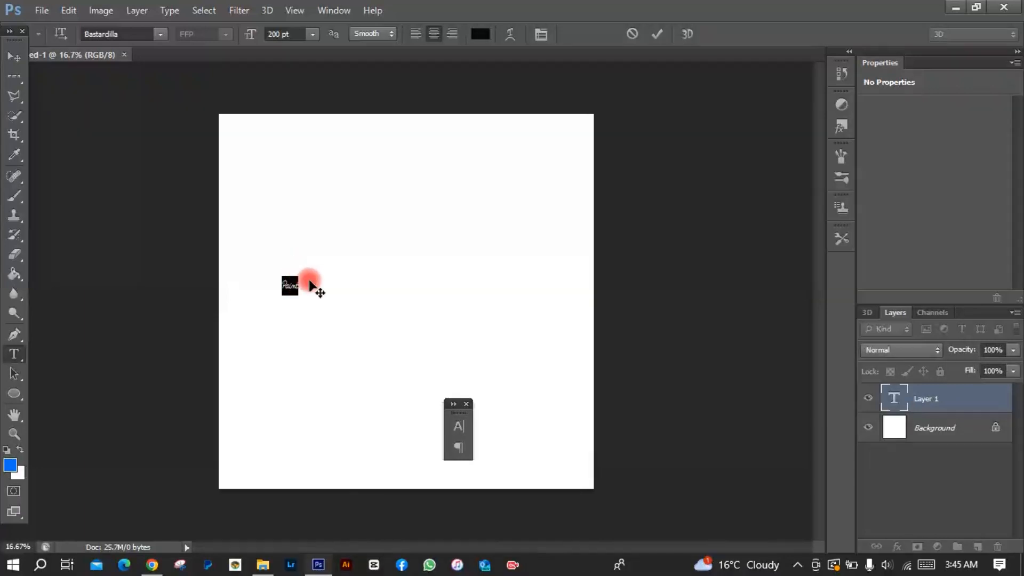
# Set the font size of the selected "Paint" text to 1000 pt
pyautogui.click(452, 405)
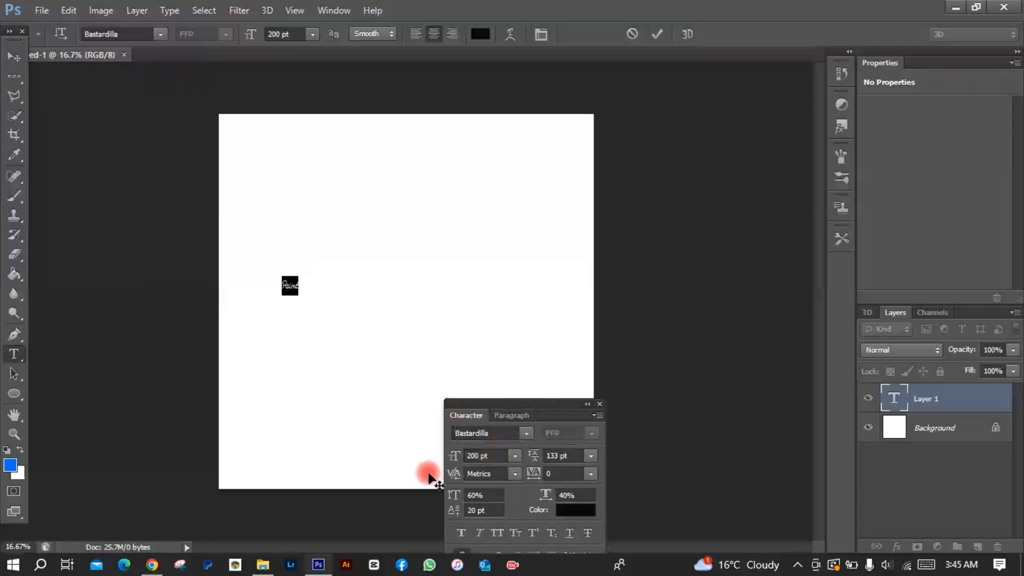
pyautogui.click(500, 455)
pyautogui.hotkey('ctrl', 'a')
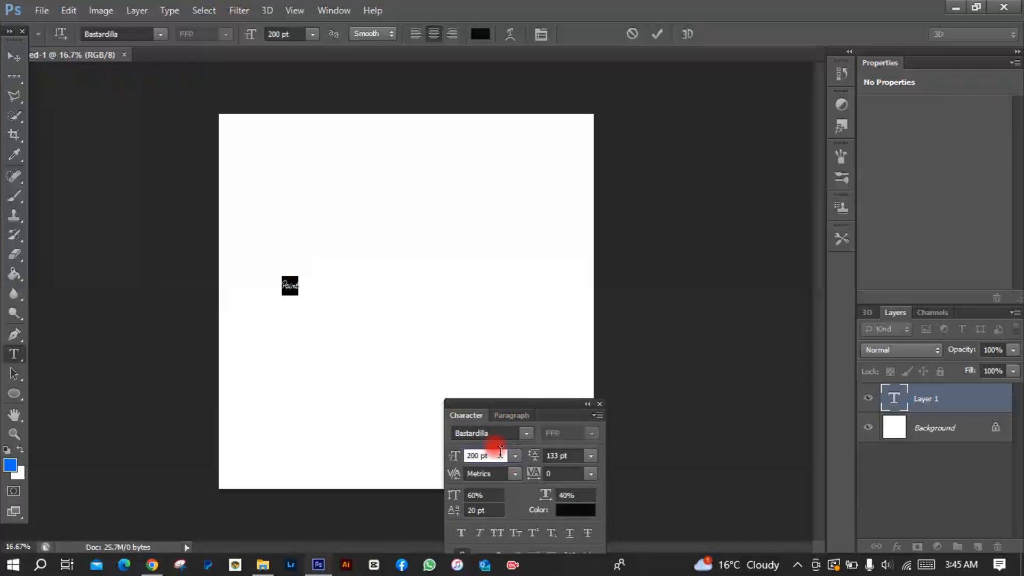
pyautogui.write('2')
pyautogui.write('100')
pyautogui.write('0')
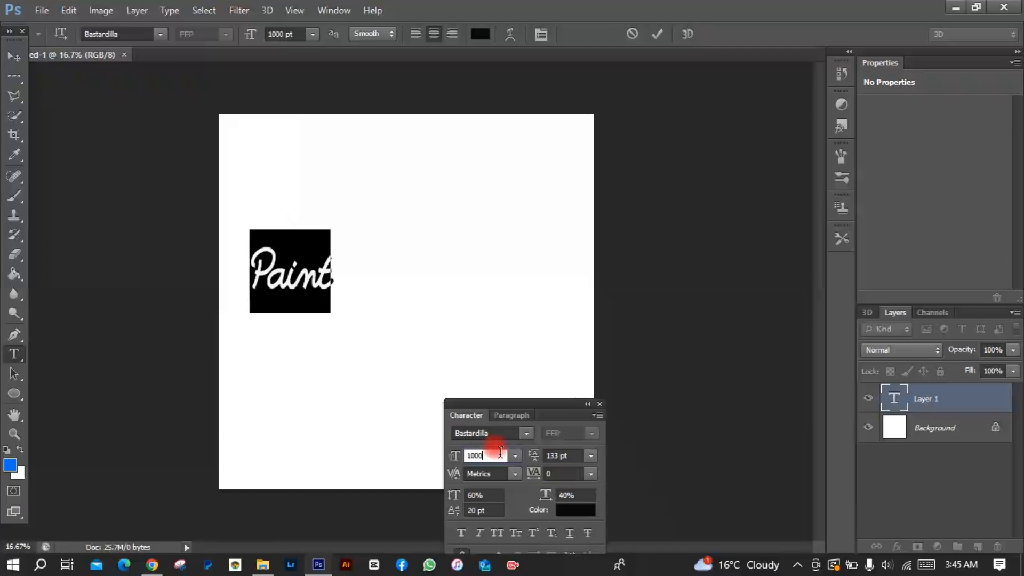
# Scale the "Paint" text proportionally to about 375% and centre it on the canvas
pyautogui.click(13, 61)
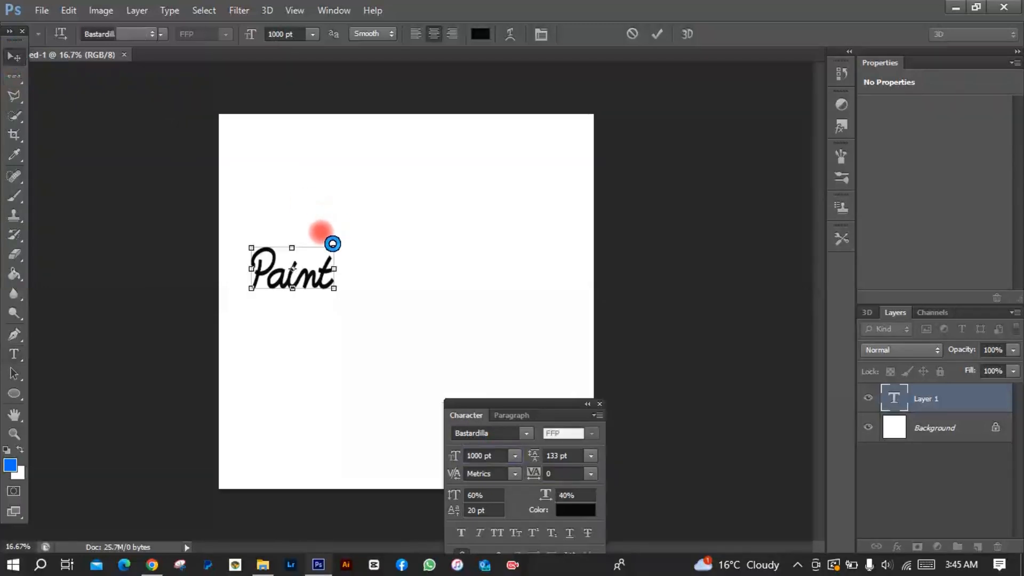
pyautogui.moveTo(333, 244)
pyautogui.mouseDown()
pyautogui.moveTo(352, 212)
pyautogui.moveTo(502, 149)
pyautogui.moveTo(488, 160)
pyautogui.mouseUp()
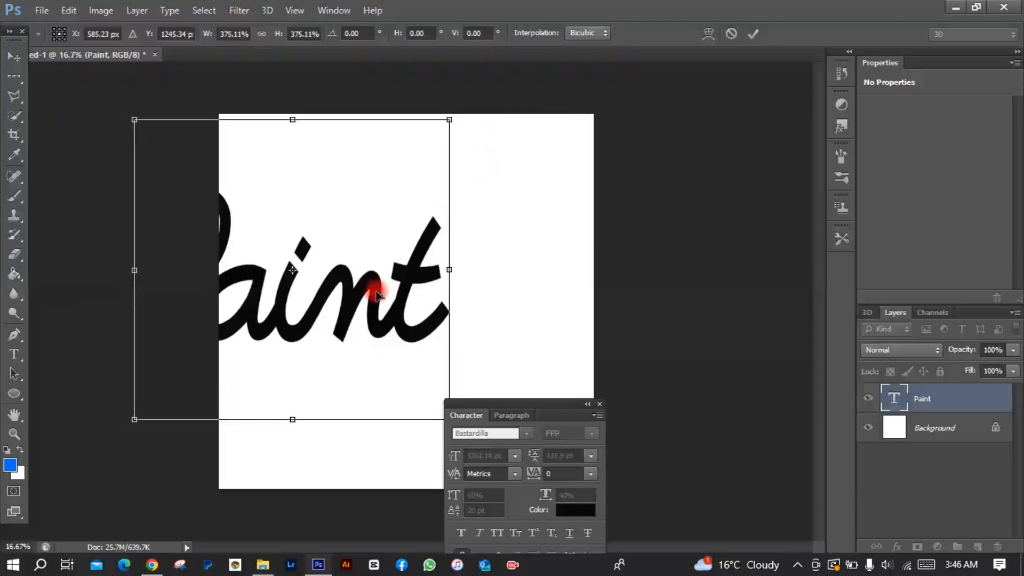
pyautogui.moveTo(373, 290); pyautogui.dragTo(489, 304)
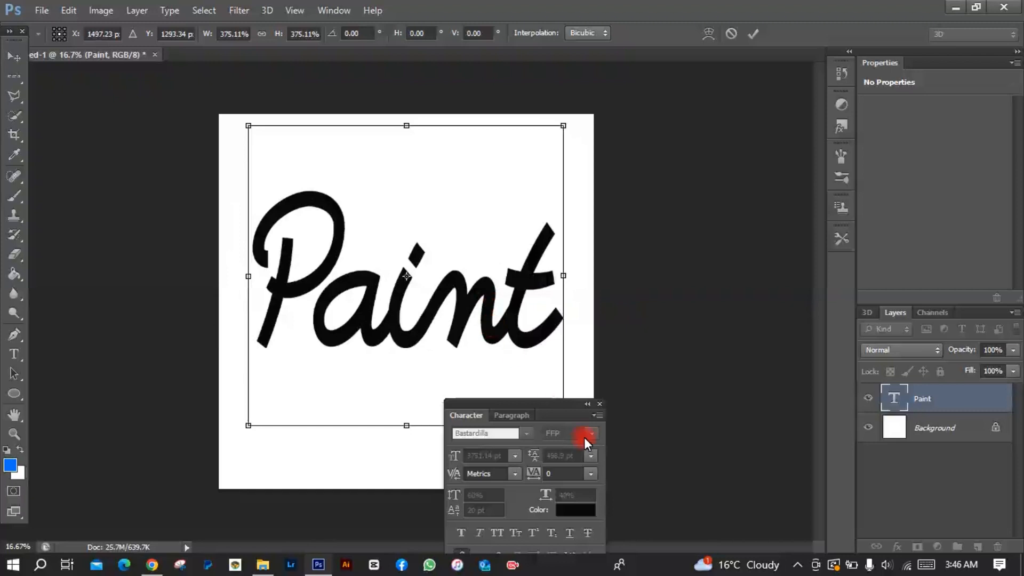
pyautogui.click(587, 405)
pyautogui.doubleClick(423, 272)
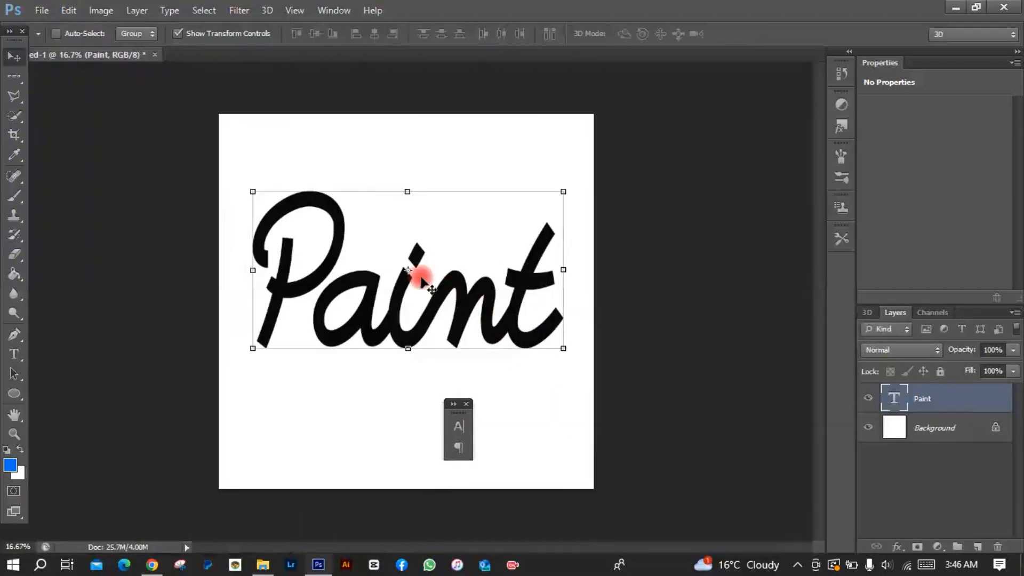
# Open the sunset-time-tropical-beach-sea-with-coconut-palm-tree image from the SUNSET IMG folder in Documents
pyautogui.click(42, 11)
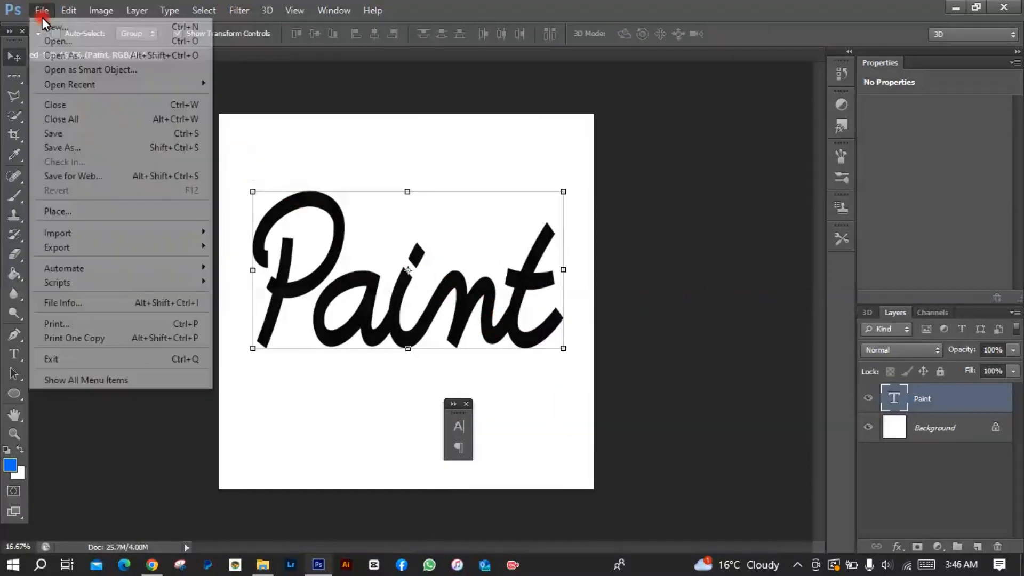
pyautogui.click(57, 40)
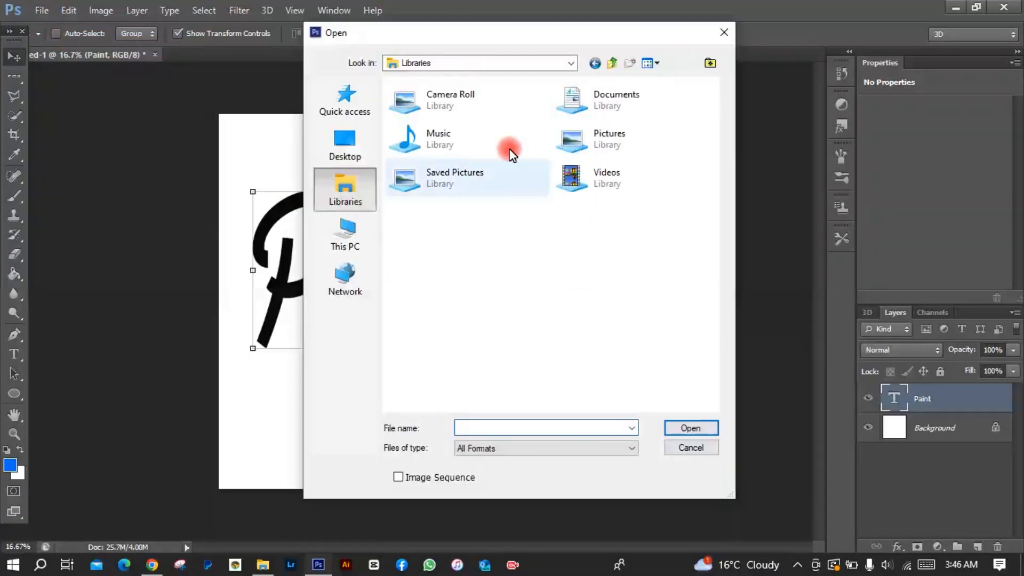
pyautogui.click(597, 104)
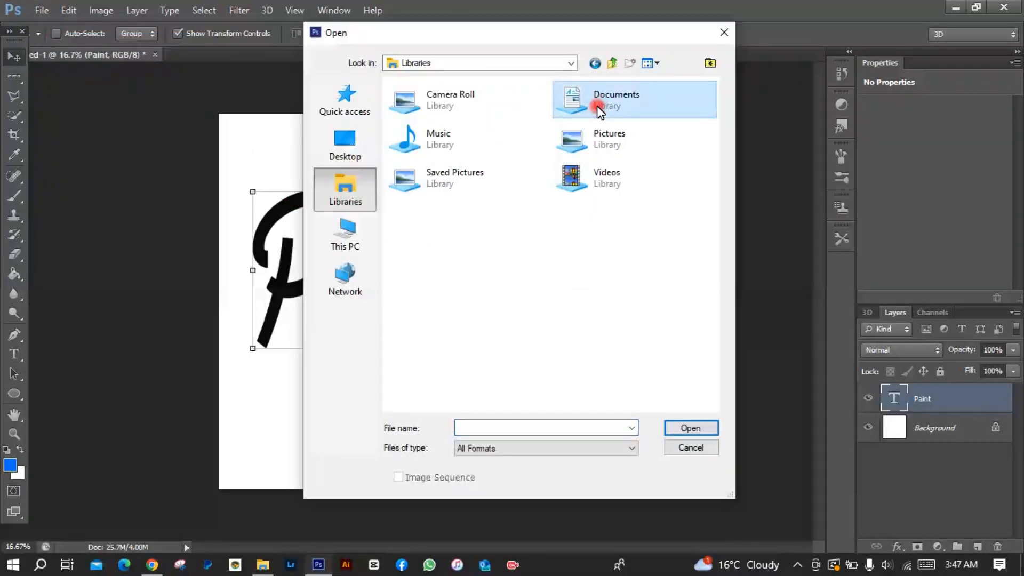
pyautogui.doubleClick(597, 106)
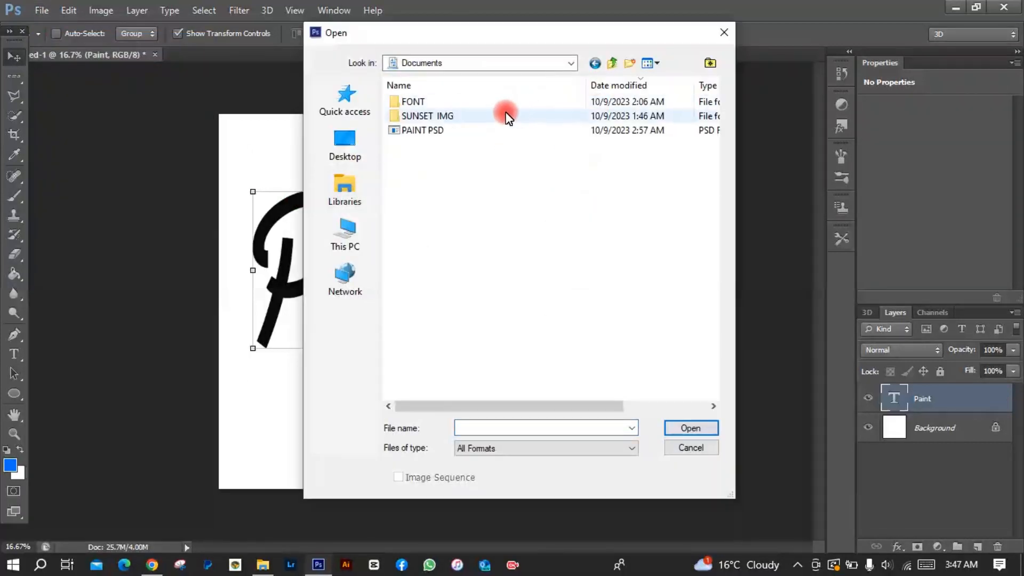
pyautogui.doubleClick(477, 115)
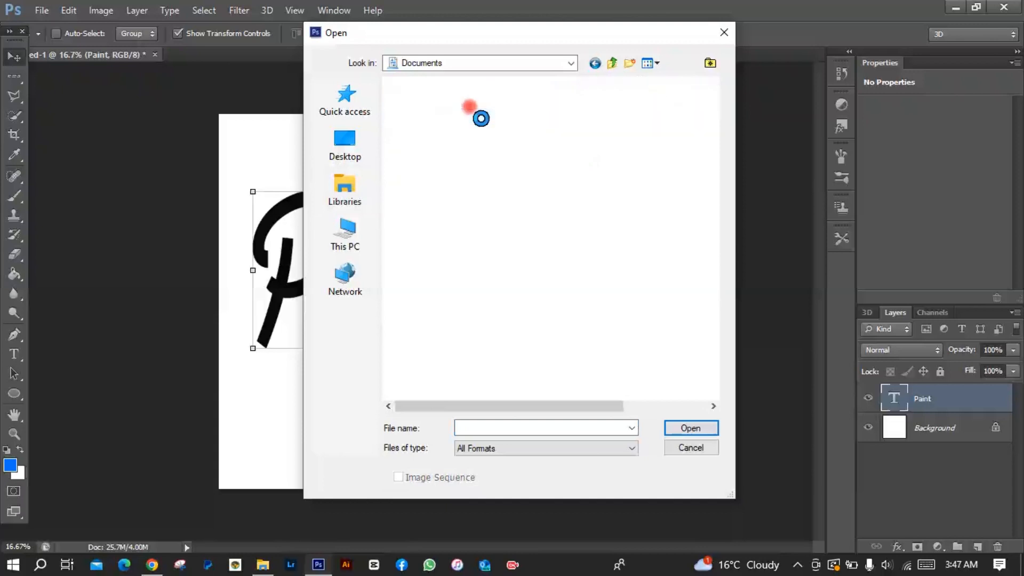
pyautogui.click(470, 102)
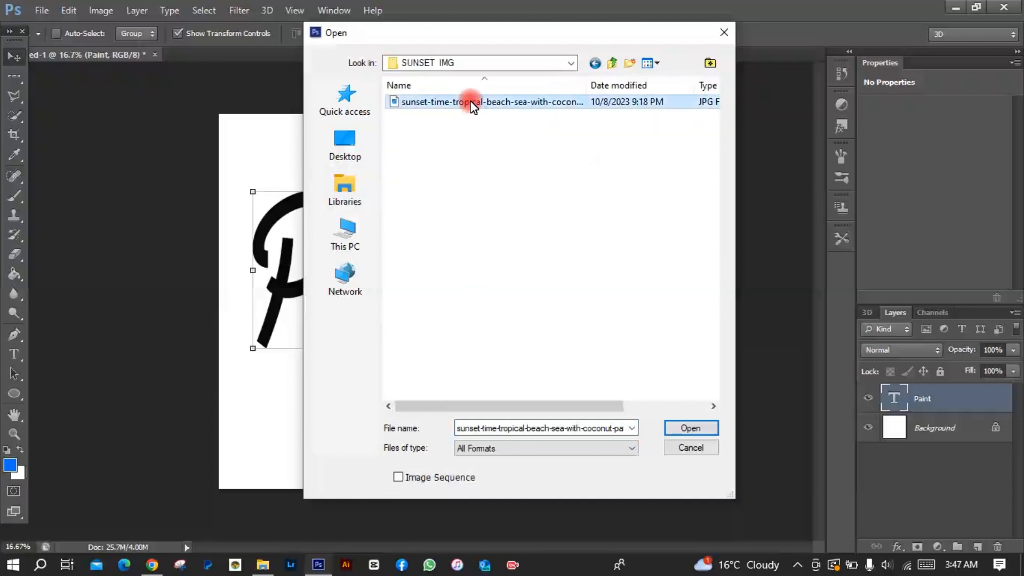
pyautogui.click(677, 426)
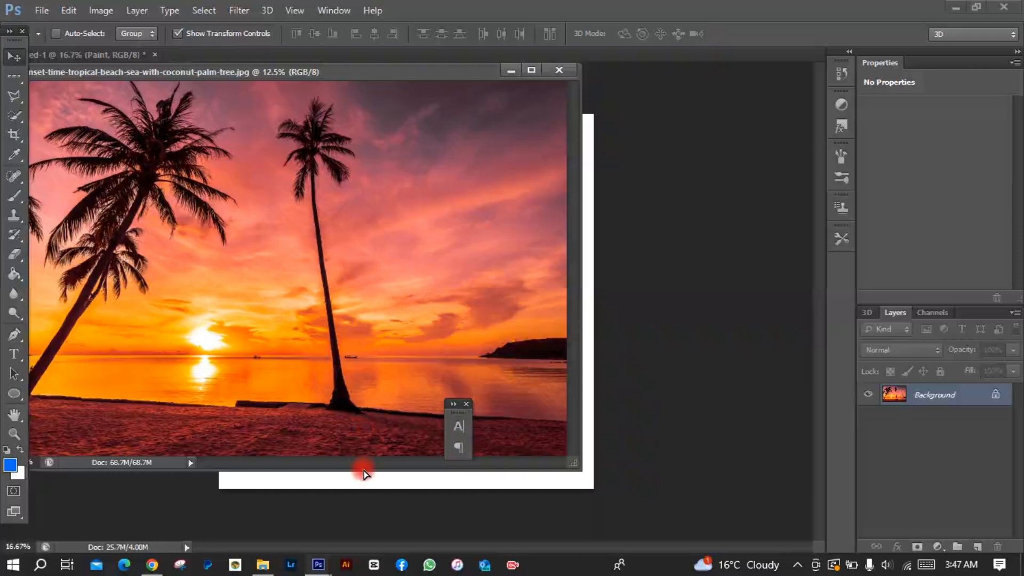
# Copy the sunset photo into the Paint document as a layer above the text and minimise the photo's window
pyautogui.moveTo(363, 473); pyautogui.dragTo(373, 481)
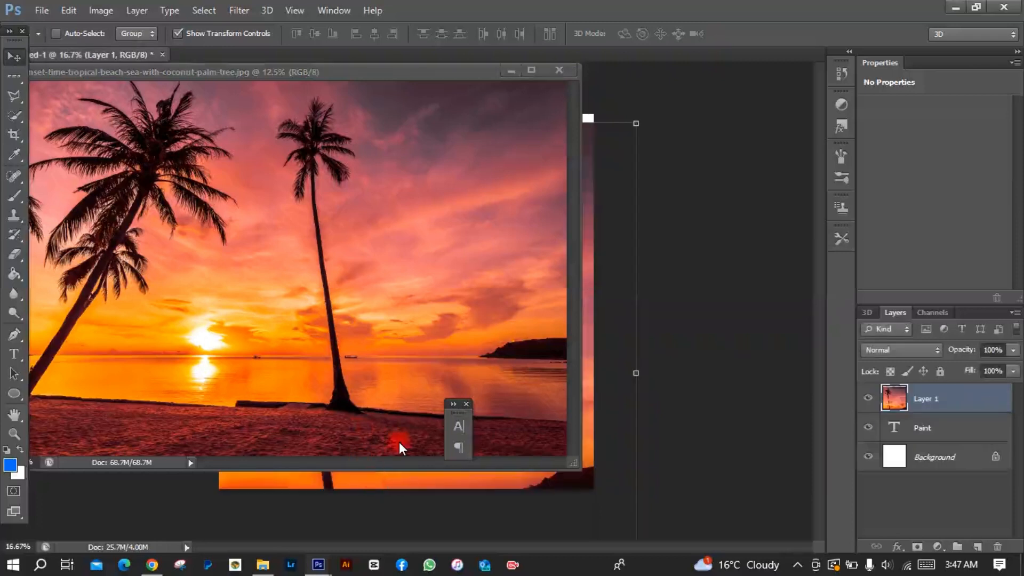
pyautogui.click(510, 69)
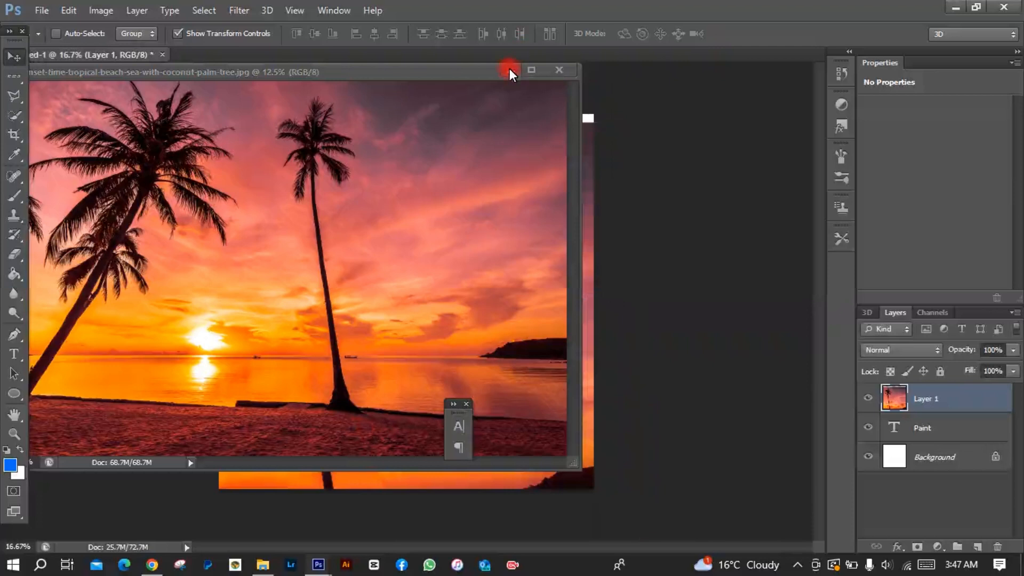
pyautogui.click(510, 69)
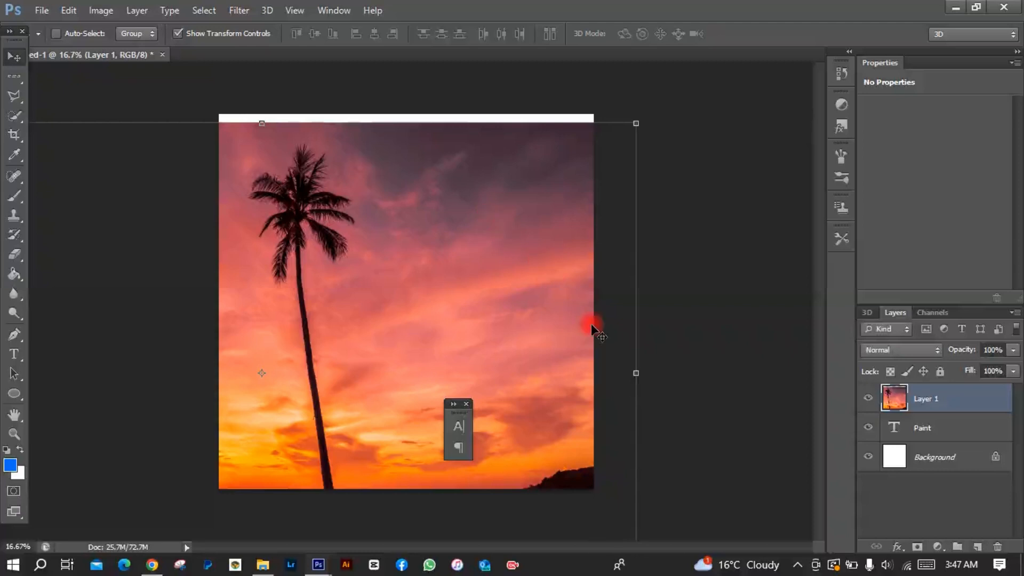
# Mask the sunset layer with the outline of the "Paint" text and unlink the mask from the image
pyautogui.keyDown('ctrl'); pyautogui.click(900, 433); pyautogui.keyUp('ctrl')
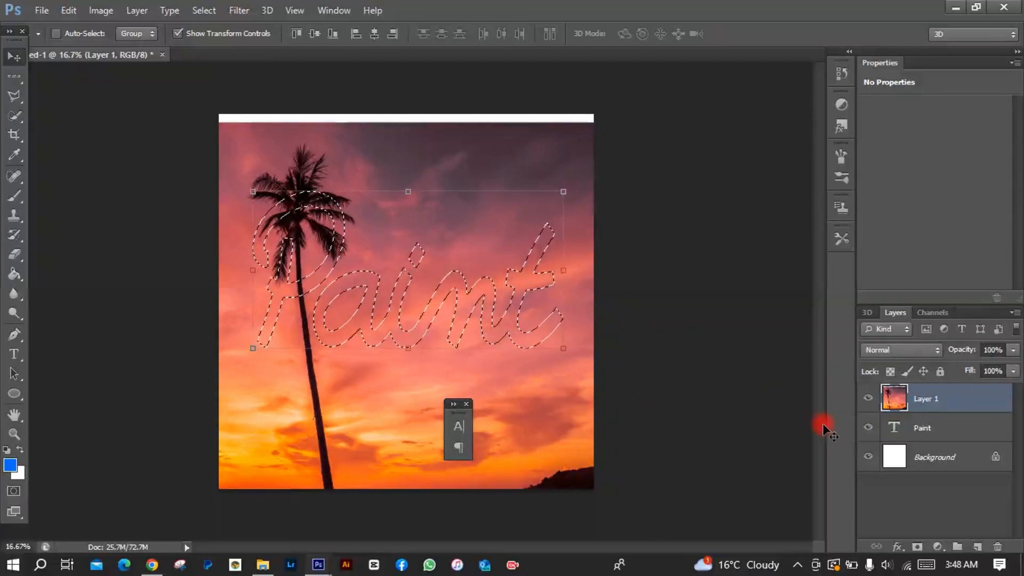
pyautogui.click(917, 547)
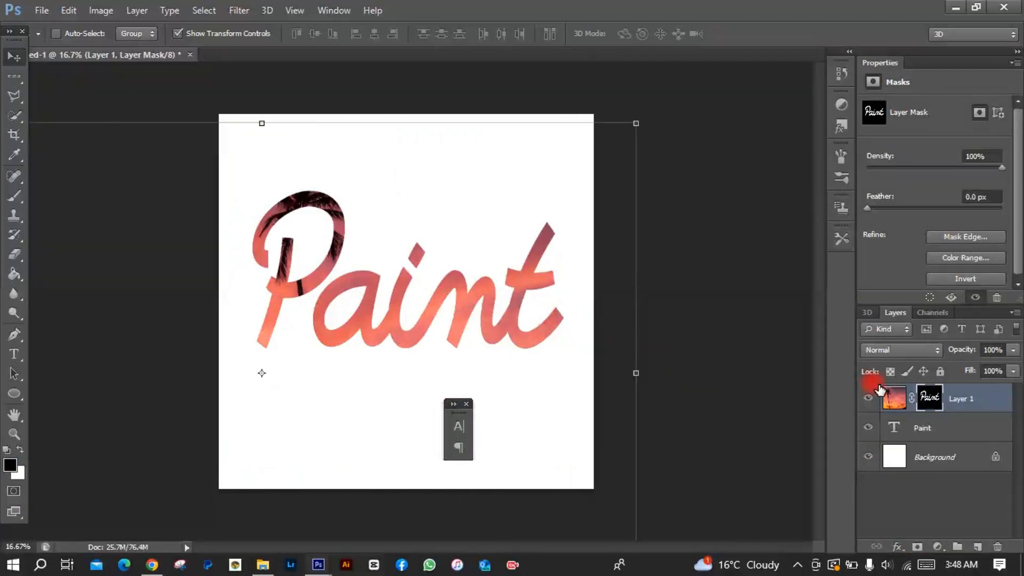
pyautogui.click(912, 401)
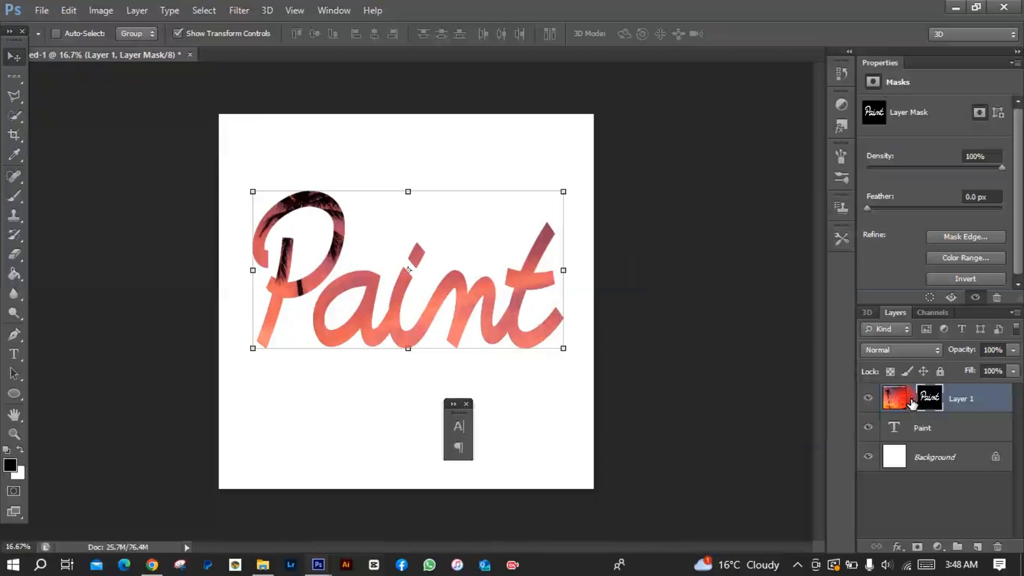
# Reposition the sunset image inside its mask so that only sky, without the palm tree, fills the lettering
pyautogui.click(482, 295)
pyautogui.click(894, 402)
pyautogui.moveTo(498, 386); pyautogui.dragTo(429, 309)
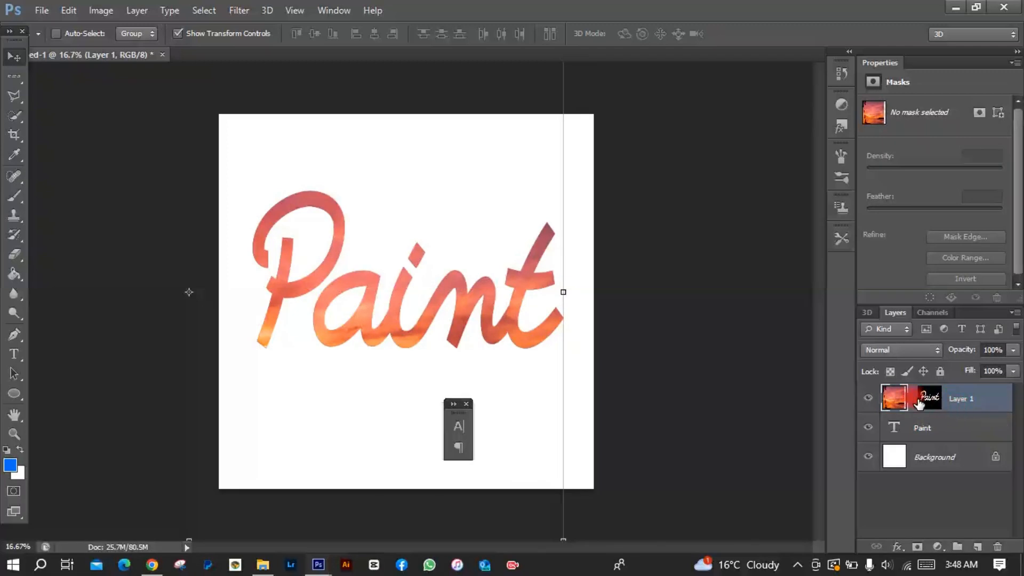
# Convert the Paint text layer to a smart object
pyautogui.click(904, 429)
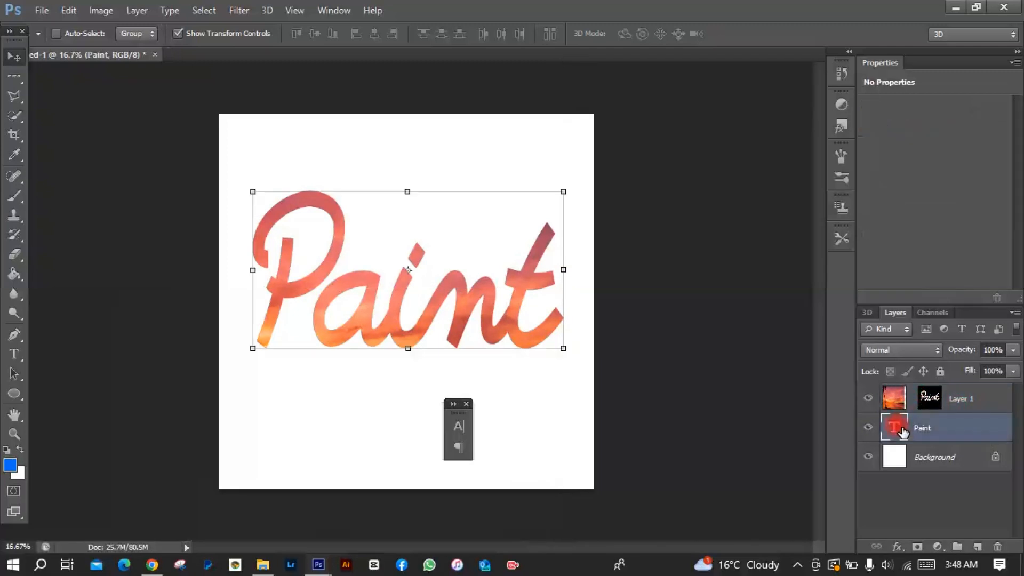
pyautogui.rightClick(923, 427)
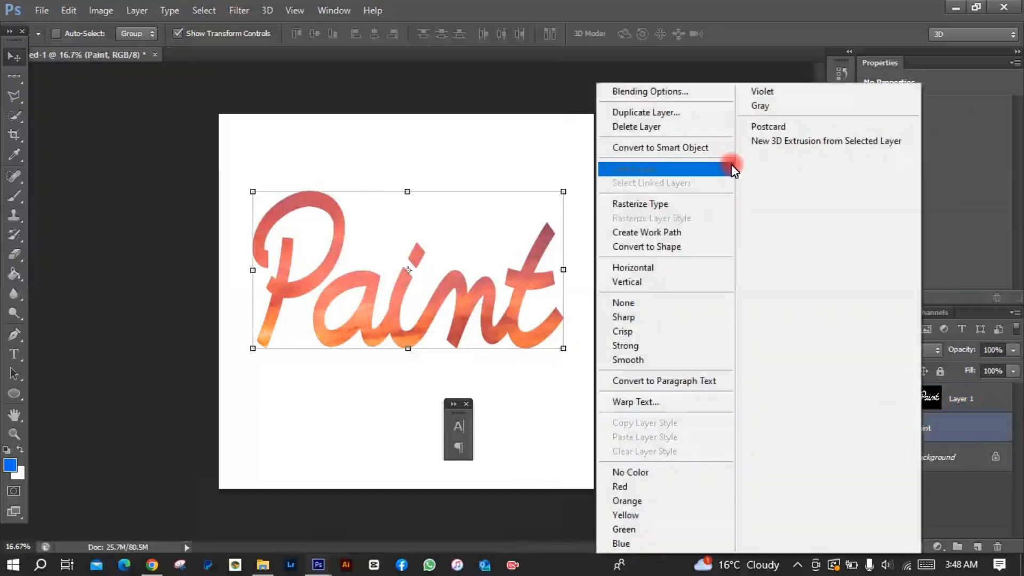
pyautogui.click(685, 144)
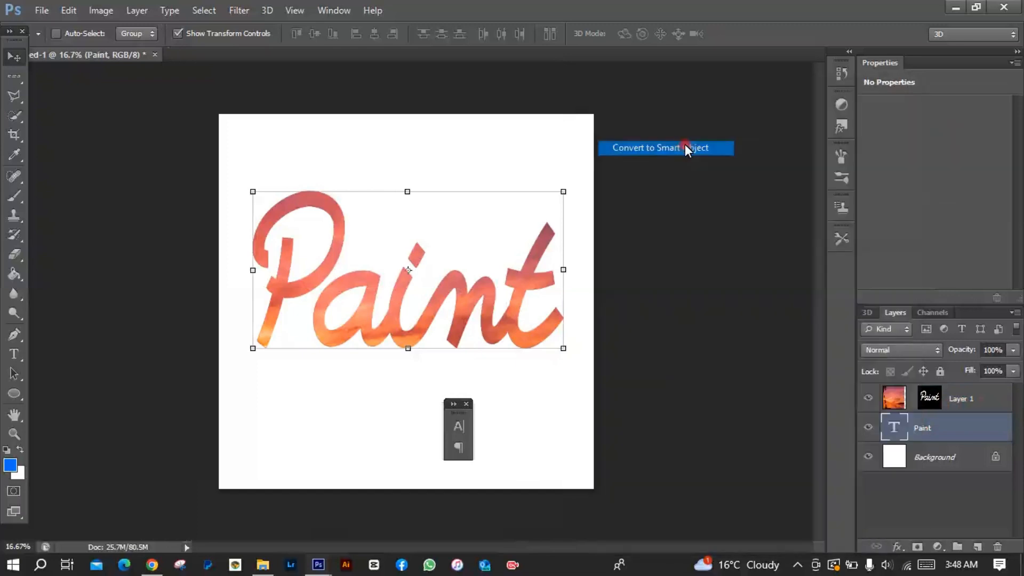
# Duplicate the masked sunset layer, Layer 1, together with its mask
pyautogui.click(930, 399)
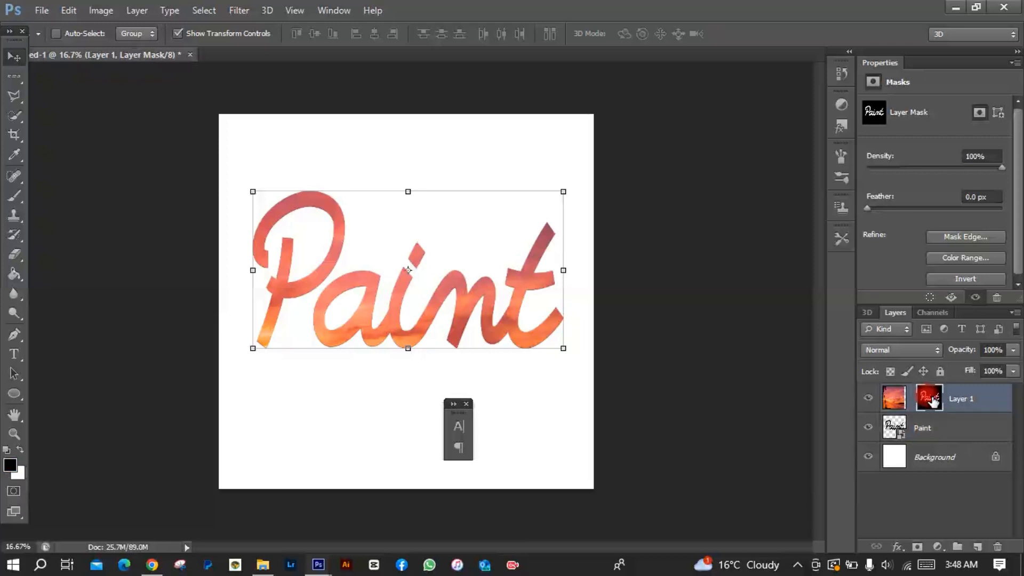
pyautogui.hotkey('ctrl', 'j')
pyautogui.moveTo(932, 401); pyautogui.dragTo(934, 431)
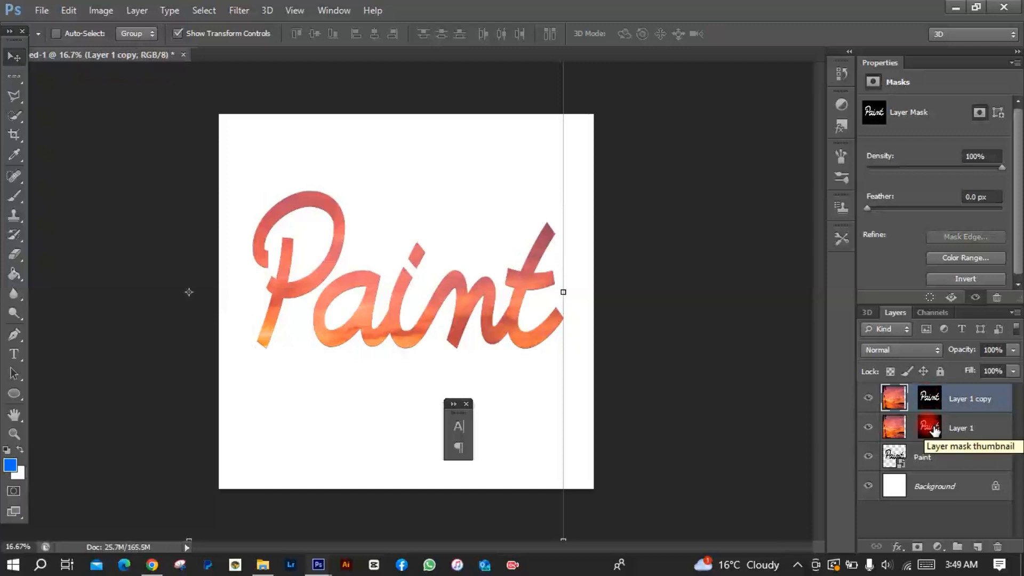
# Apply the layer masks of Layer 1 and Layer 1 copy permanently to their sunset images
pyautogui.click(934, 431)
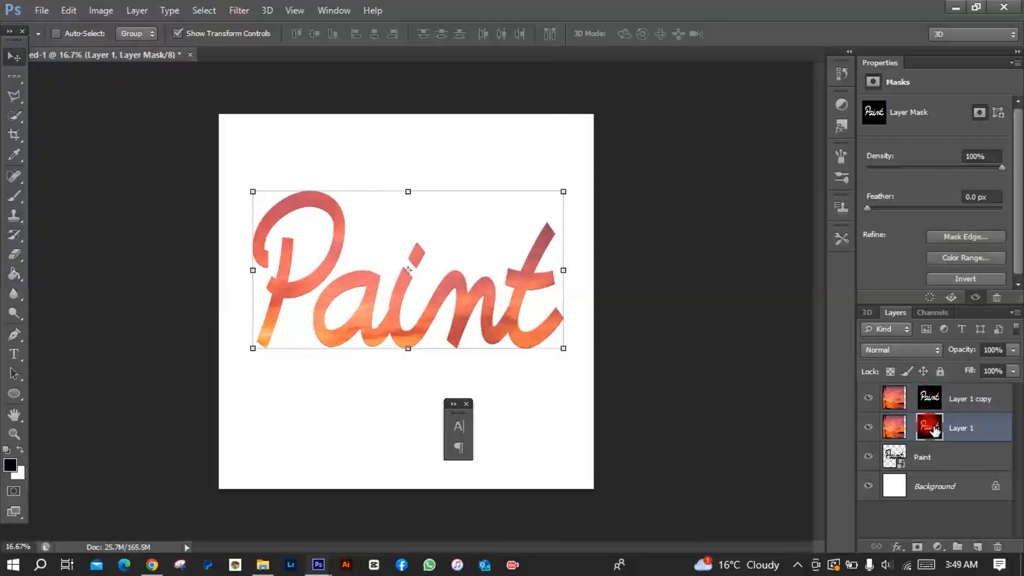
pyautogui.rightClick(934, 430)
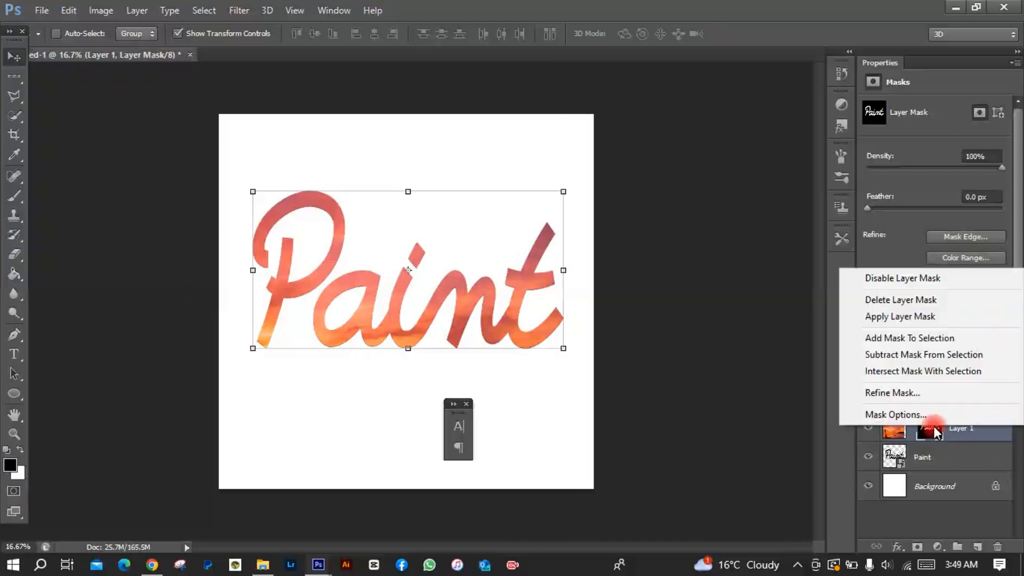
pyautogui.click(918, 316)
pyautogui.click(932, 398)
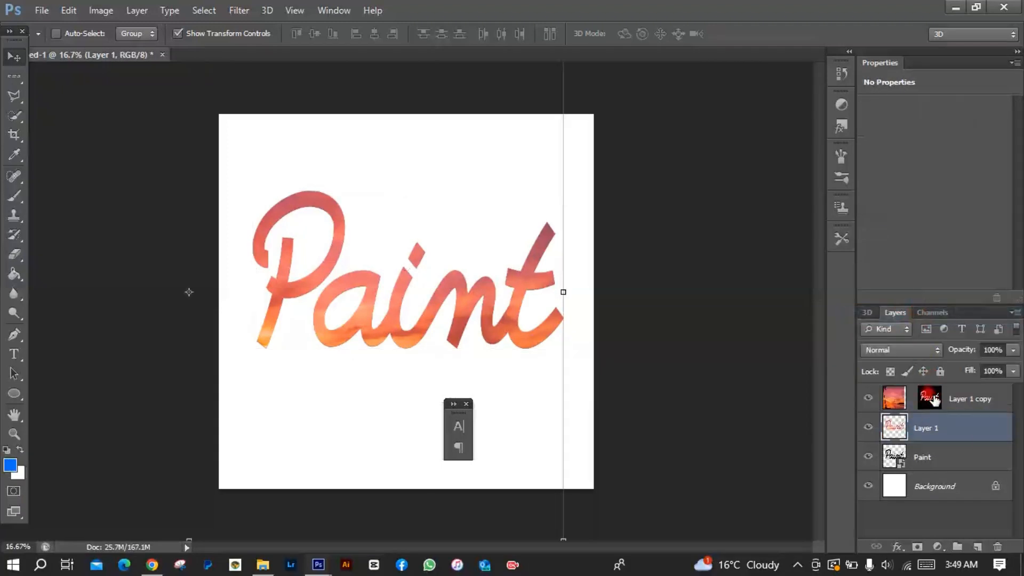
pyautogui.click(933, 399)
pyautogui.rightClick(934, 399)
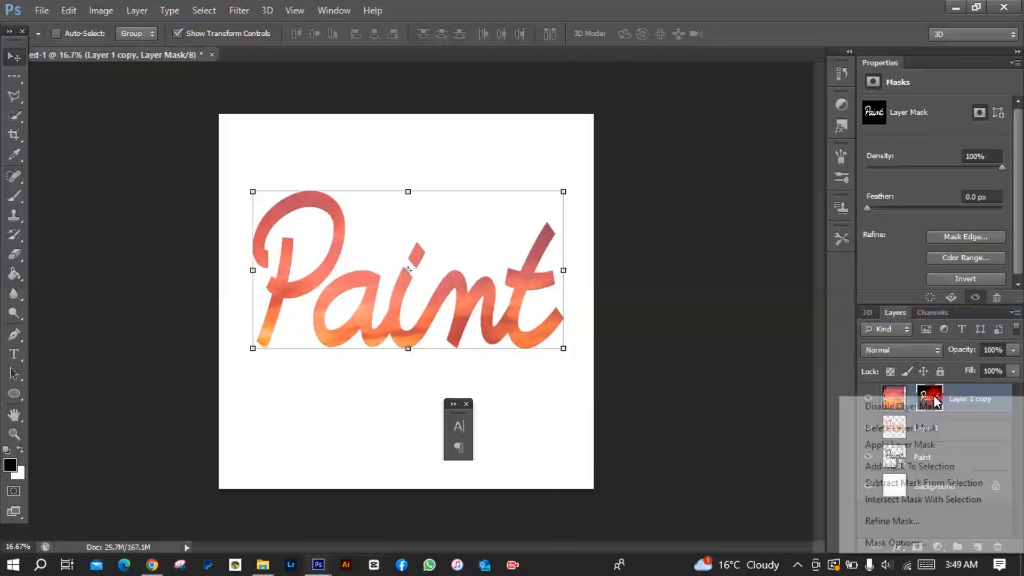
pyautogui.click(915, 445)
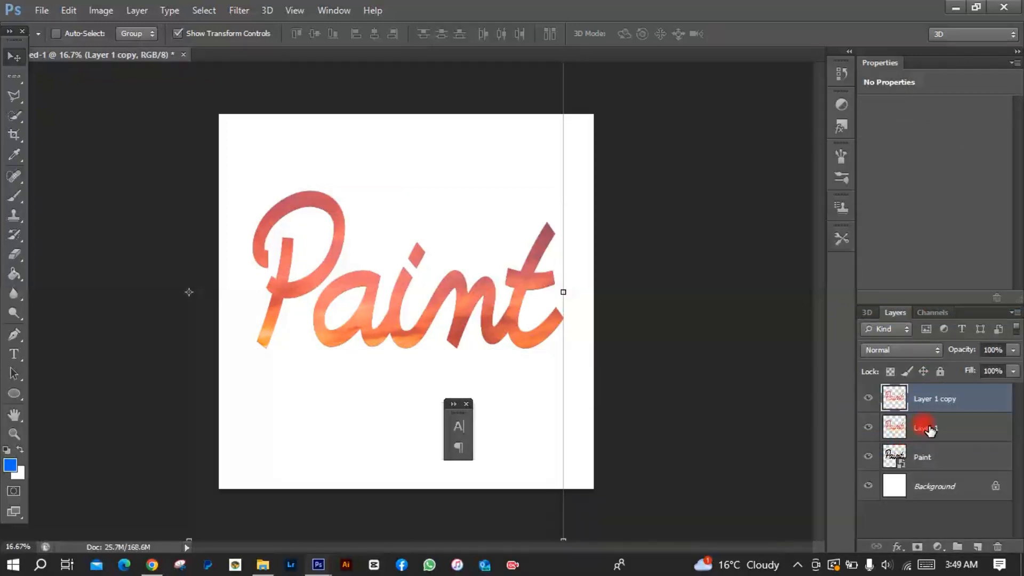
# Group Layer 1 with the Paint smart object, name the group "backup" and hide it
pyautogui.click(927, 429)
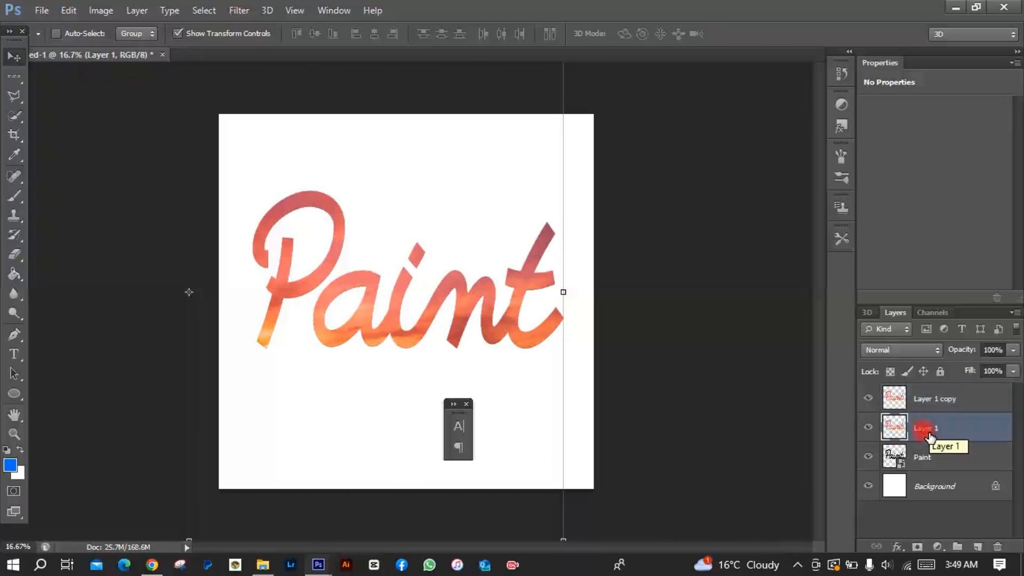
pyautogui.keyDown('shift'); pyautogui.click(934, 458); pyautogui.keyUp('shift')
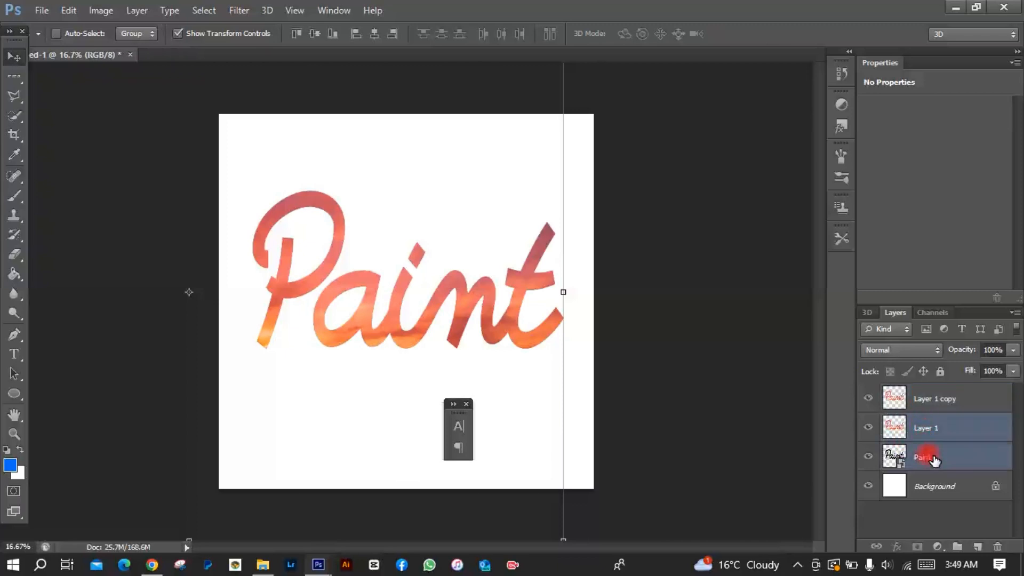
pyautogui.hotkey('ctrl', 'g')
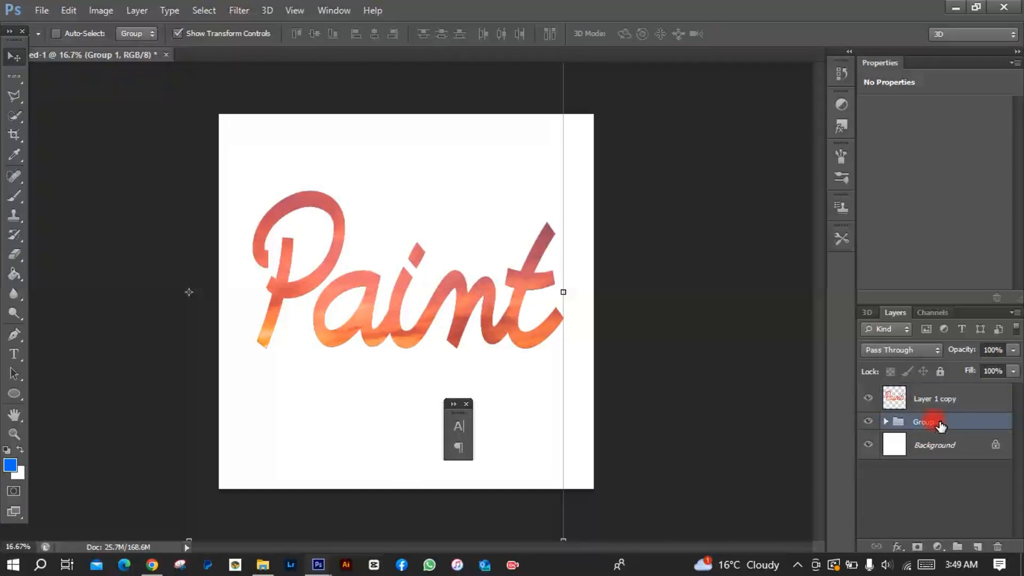
pyautogui.doubleClick(940, 423)
pyautogui.write('backup')
pyautogui.press('Return')
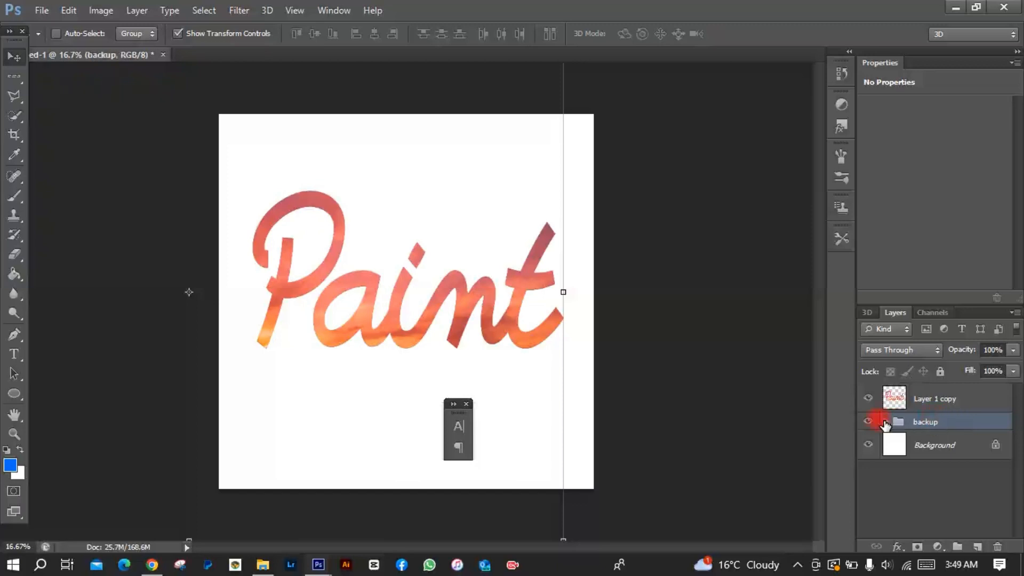
pyautogui.click(869, 422)
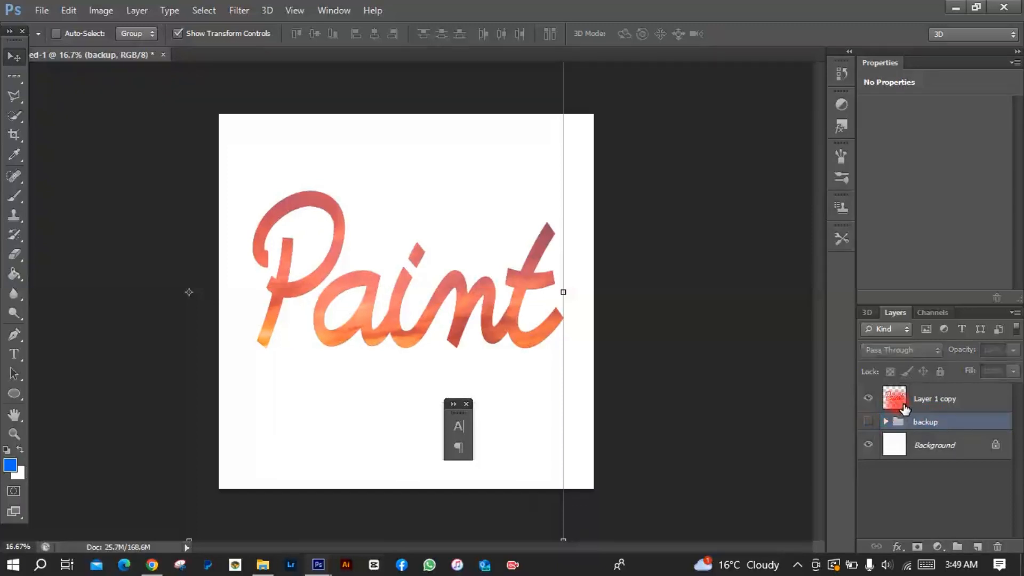
# Open Layer 1 copy in the Liquify filter and set the warp brush size to 90
pyautogui.moveTo(904, 410); pyautogui.dragTo(323, 50)
pyautogui.click(242, 9)
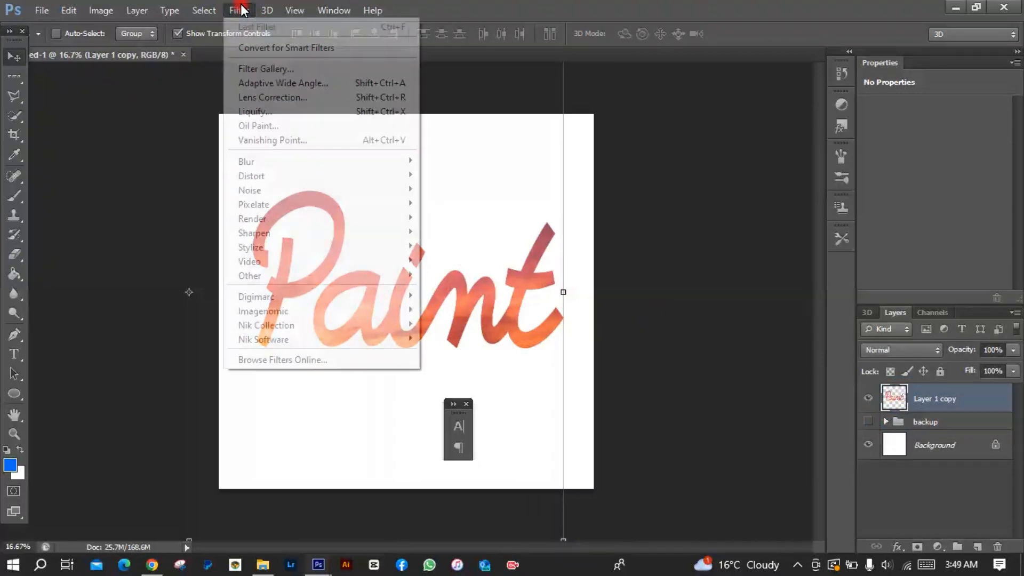
pyautogui.click(274, 111)
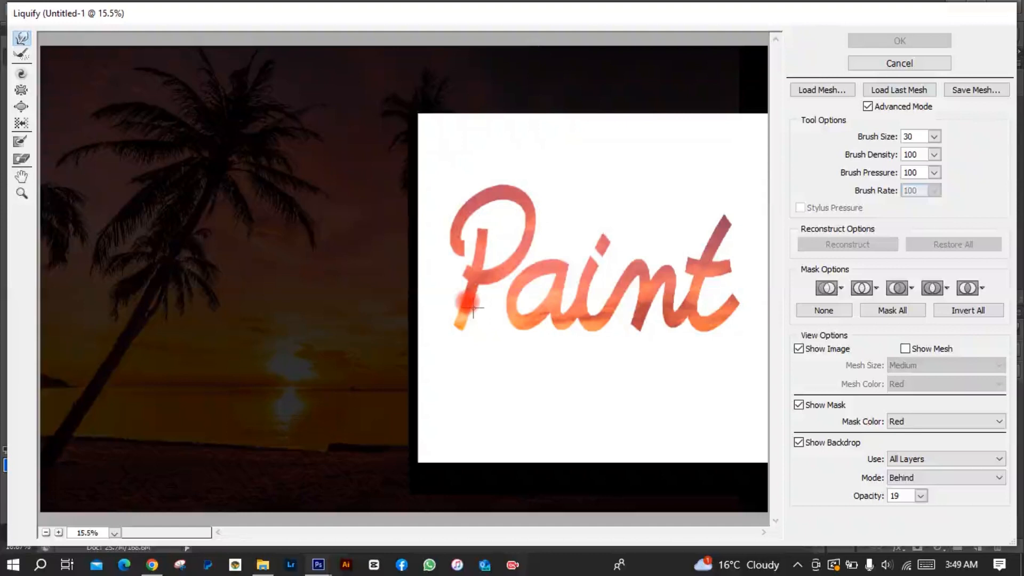
pyautogui.hotkey('ctrl', 'space')
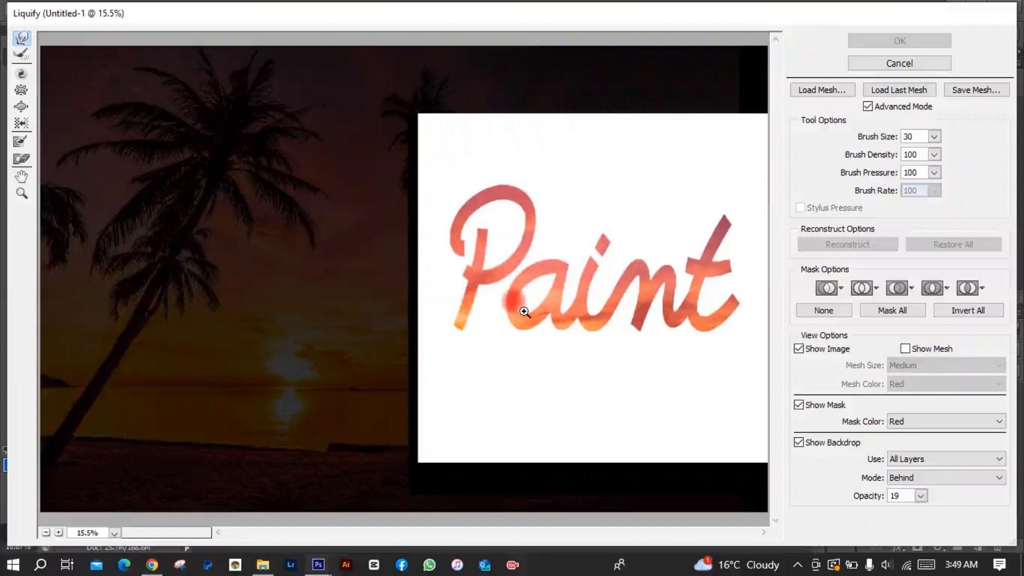
pyautogui.keyDown('ctrl'); pyautogui.click(561, 313); pyautogui.keyUp('ctrl')
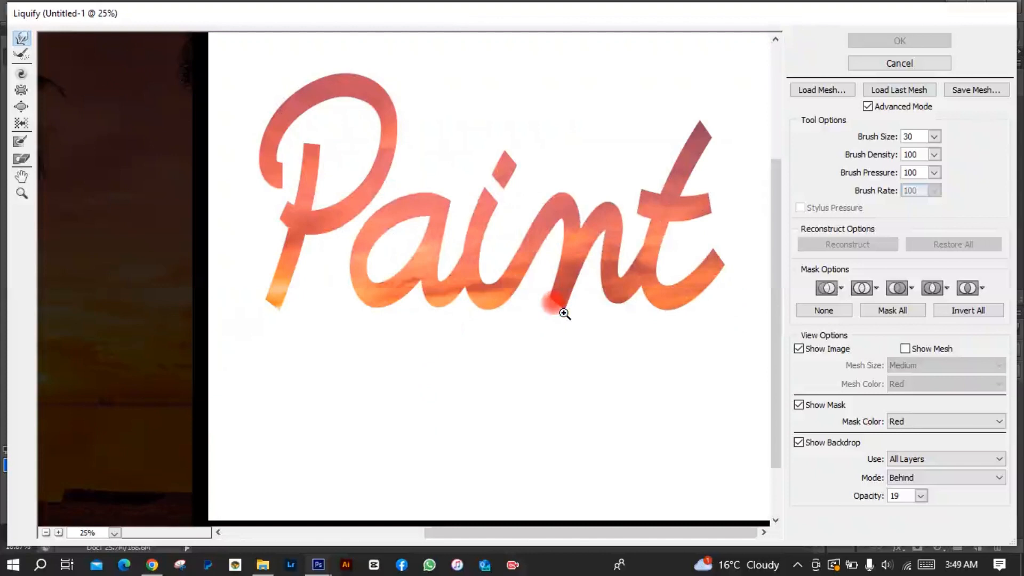
pyautogui.keyDown('ctrl'); pyautogui.click(564, 313); pyautogui.keyUp('ctrl')
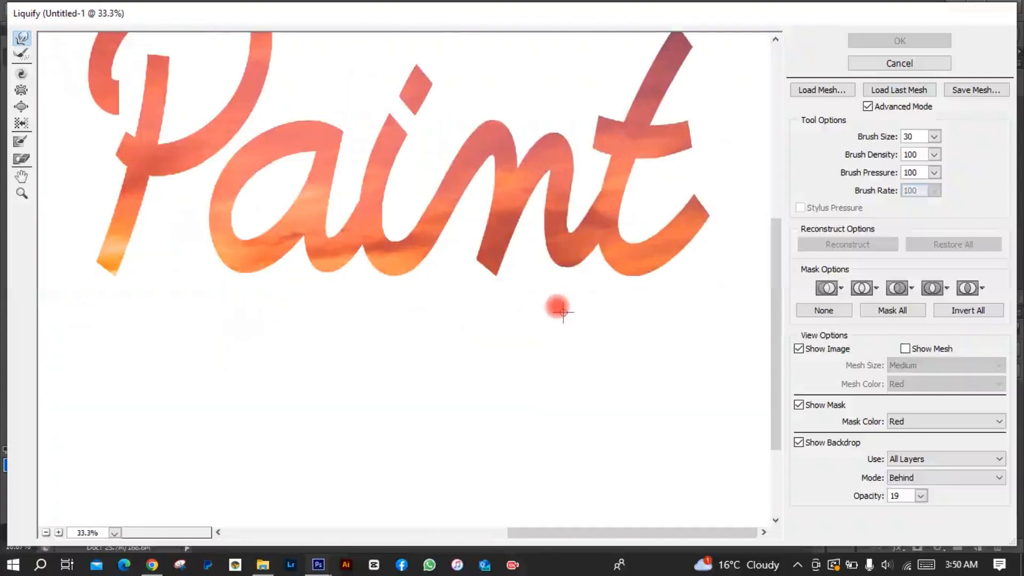
pyautogui.moveTo(775, 371); pyautogui.dragTo(779, 295)
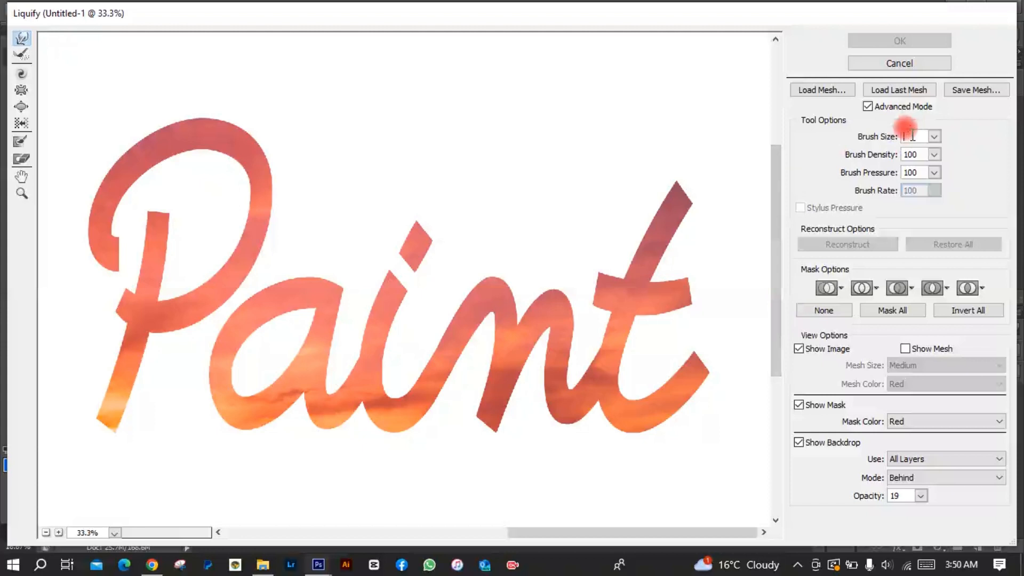
pyautogui.write('80')
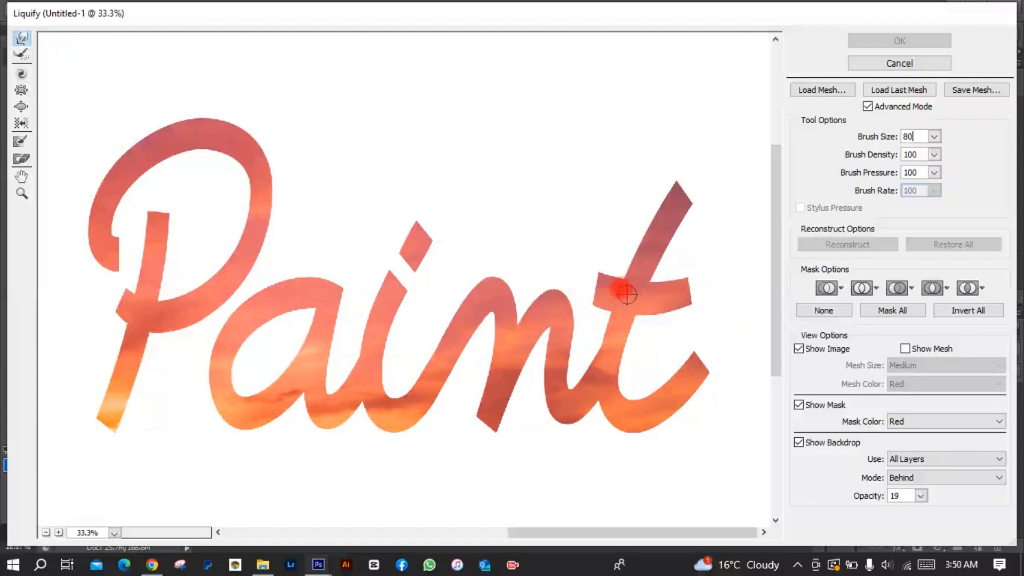
pyautogui.click(924, 136)
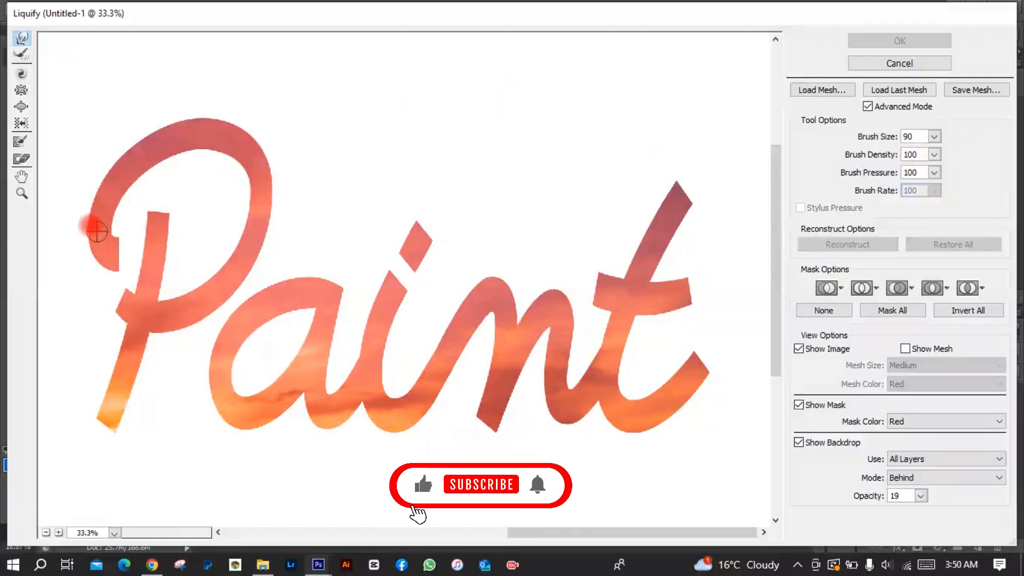
# Warp the strokes and ends of all the "Paint" letters into uneven, brushed paint shapes and apply the Liquify filter
pyautogui.moveTo(97, 231)
pyautogui.mouseDown()
pyautogui.moveTo(100, 197)
pyautogui.moveTo(128, 166)
pyautogui.moveTo(177, 136)
pyautogui.moveTo(241, 143)
pyautogui.moveTo(263, 180)
pyautogui.moveTo(252, 249)
pyautogui.moveTo(217, 298)
pyautogui.moveTo(161, 319)
pyautogui.moveTo(115, 298)
pyautogui.mouseUp()
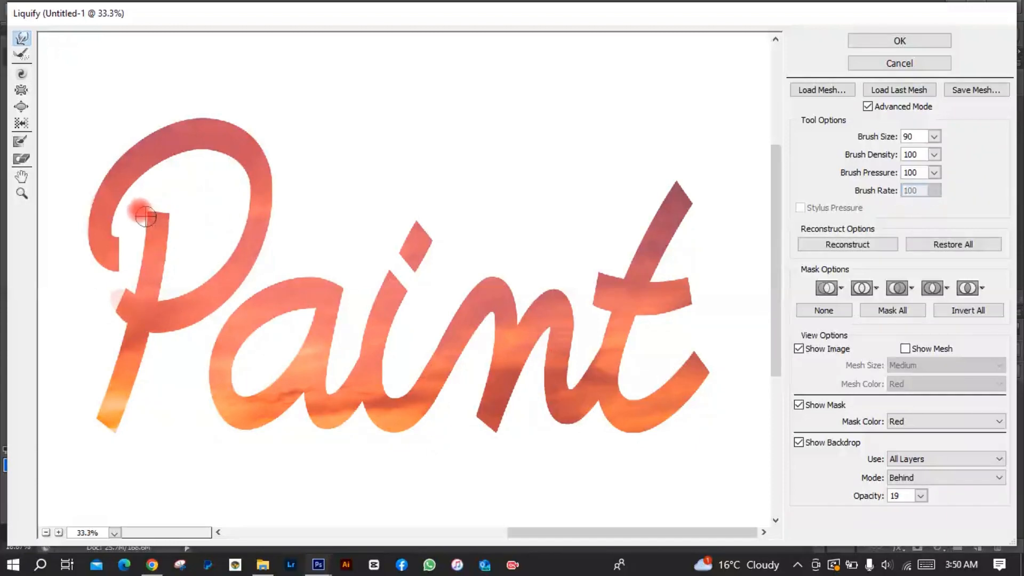
pyautogui.moveTo(145, 216)
pyautogui.mouseDown()
pyautogui.moveTo(137, 281)
pyautogui.moveTo(144, 333)
pyautogui.moveTo(105, 425)
pyautogui.mouseUp()
pyautogui.moveTo(333, 294)
pyautogui.mouseDown()
pyautogui.moveTo(260, 306)
pyautogui.moveTo(237, 327)
pyautogui.moveTo(214, 362)
pyautogui.moveTo(227, 406)
pyautogui.moveTo(259, 410)
pyautogui.moveTo(288, 393)
pyautogui.moveTo(329, 286)
pyautogui.moveTo(318, 398)
pyautogui.moveTo(327, 406)
pyautogui.moveTo(360, 385)
pyautogui.moveTo(356, 352)
pyautogui.moveTo(410, 275)
pyautogui.moveTo(421, 230)
pyautogui.moveTo(377, 299)
pyautogui.moveTo(369, 387)
pyautogui.moveTo(391, 415)
pyautogui.moveTo(409, 415)
pyautogui.moveTo(469, 299)
pyautogui.moveTo(491, 291)
pyautogui.moveTo(506, 334)
pyautogui.moveTo(485, 431)
pyautogui.moveTo(548, 301)
pyautogui.moveTo(560, 396)
pyautogui.moveTo(572, 402)
pyautogui.moveTo(614, 294)
pyautogui.moveTo(602, 290)
pyautogui.moveTo(691, 291)
pyautogui.moveTo(659, 271)
pyautogui.moveTo(670, 193)
pyautogui.moveTo(644, 274)
pyautogui.moveTo(613, 316)
pyautogui.moveTo(608, 404)
pyautogui.moveTo(633, 421)
pyautogui.moveTo(704, 368)
pyautogui.mouseUp()
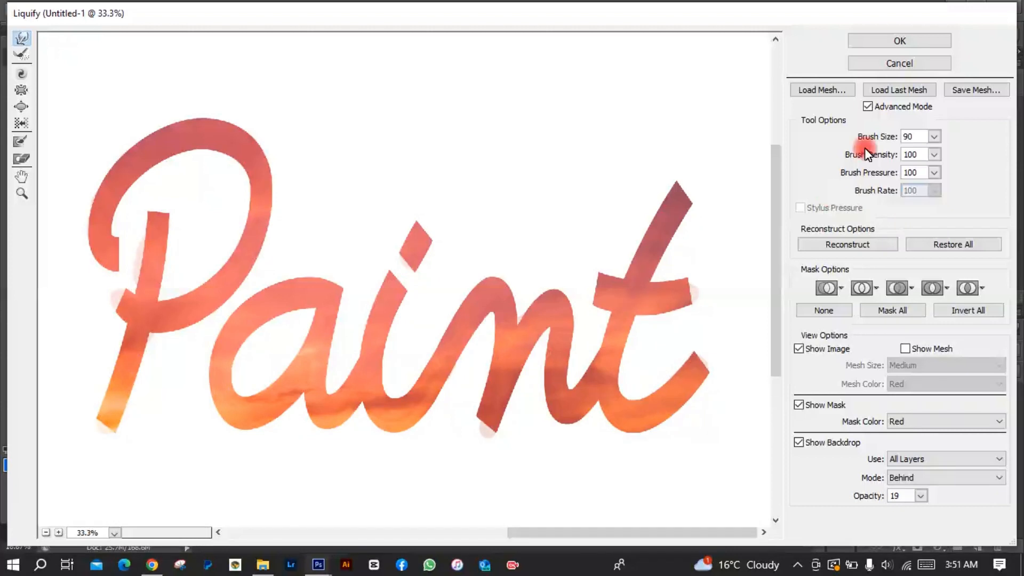
pyautogui.click(916, 38)
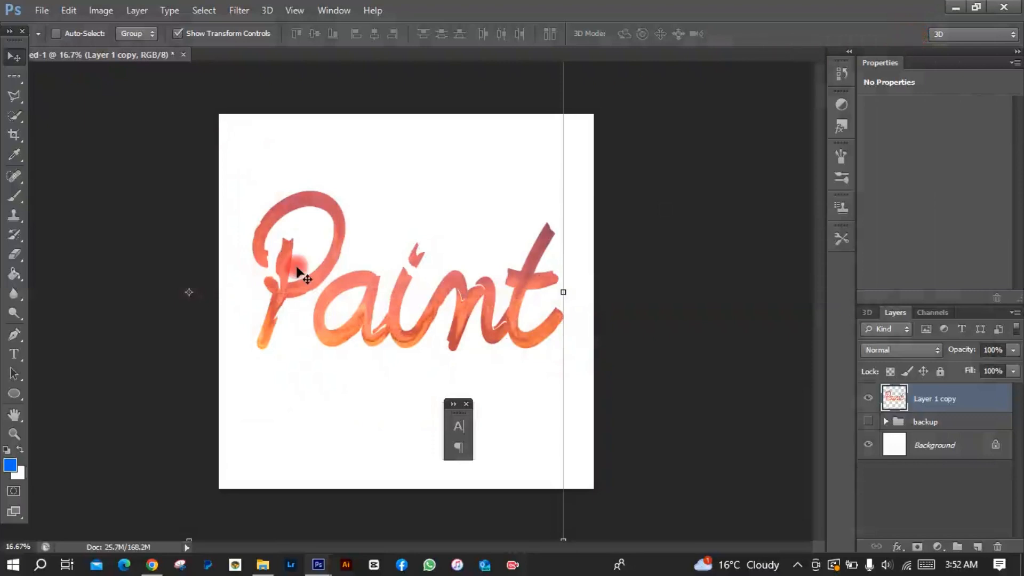
# Duplicate the liquified Layer 1 copy
pyautogui.click(15, 434)
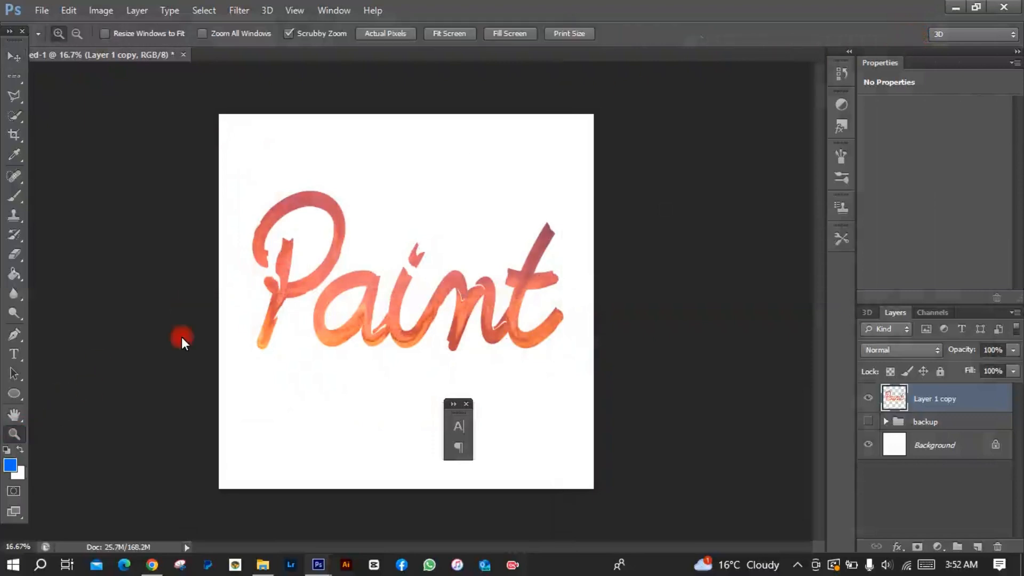
pyautogui.click(307, 313)
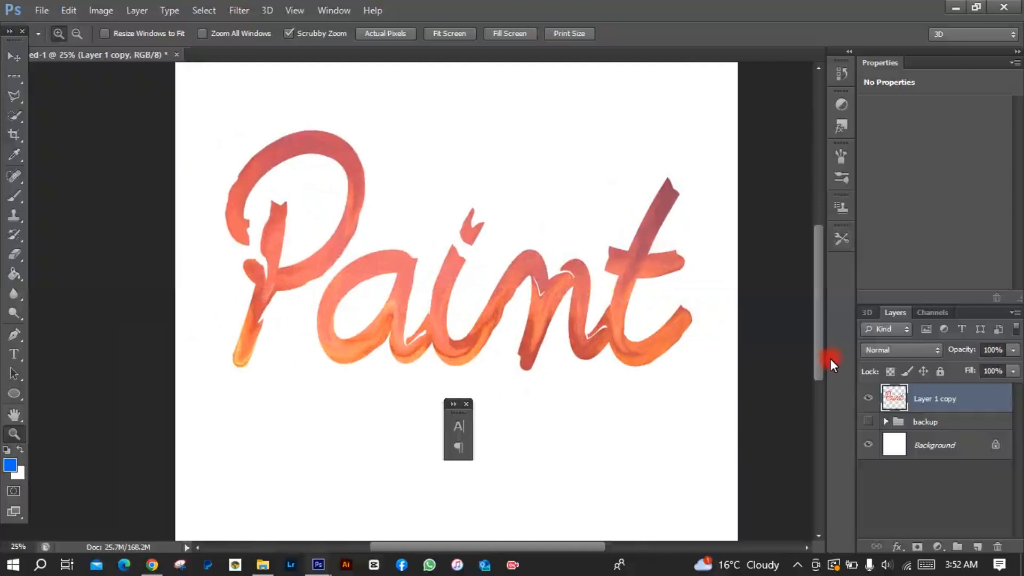
pyautogui.click(918, 395)
pyautogui.hotkey('ctrl', 'j')
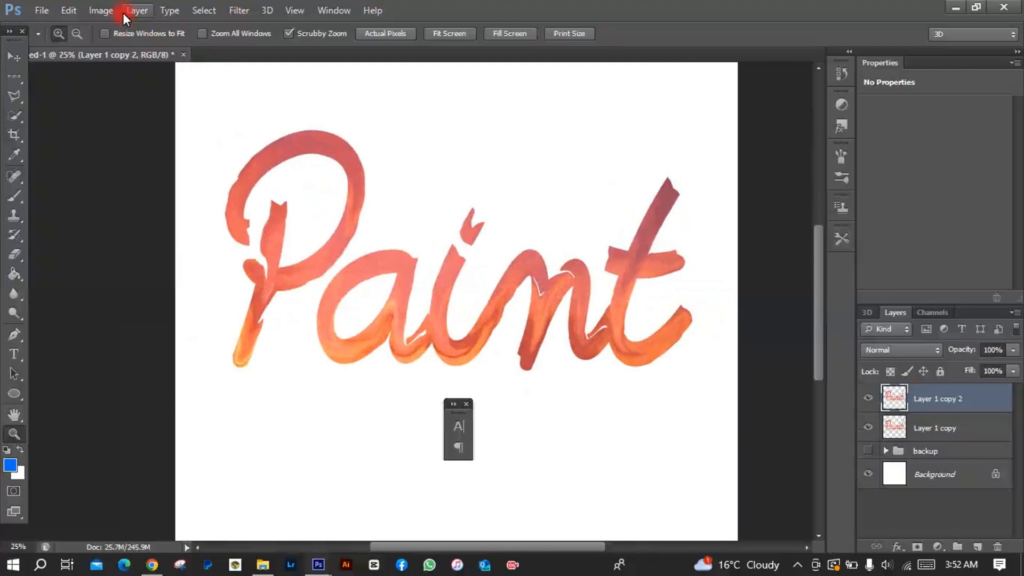
# Open Layer 1 copy 2 in the Liquify filter and set the warp brush size to 50
pyautogui.click(233, 11)
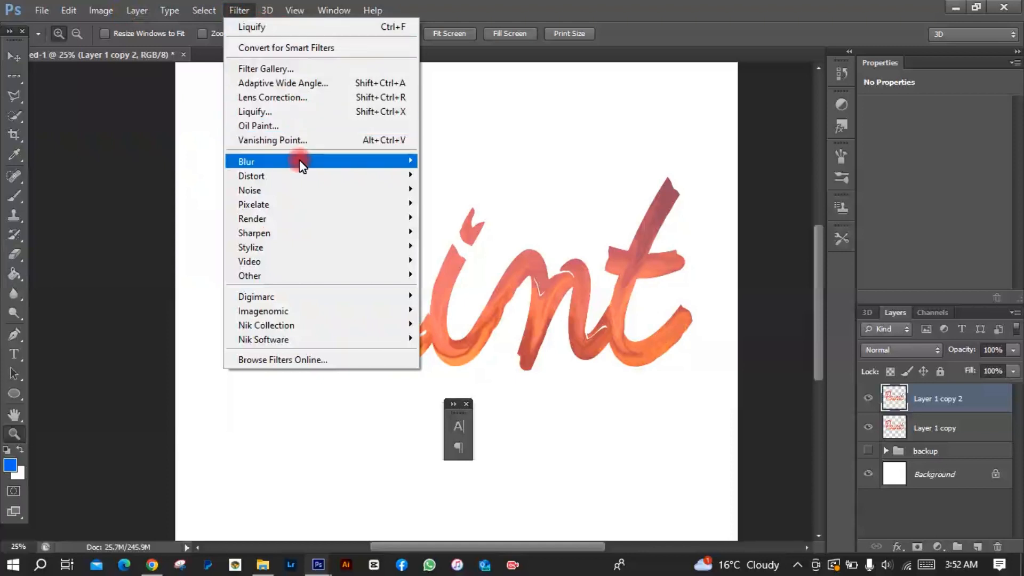
pyautogui.click(307, 114)
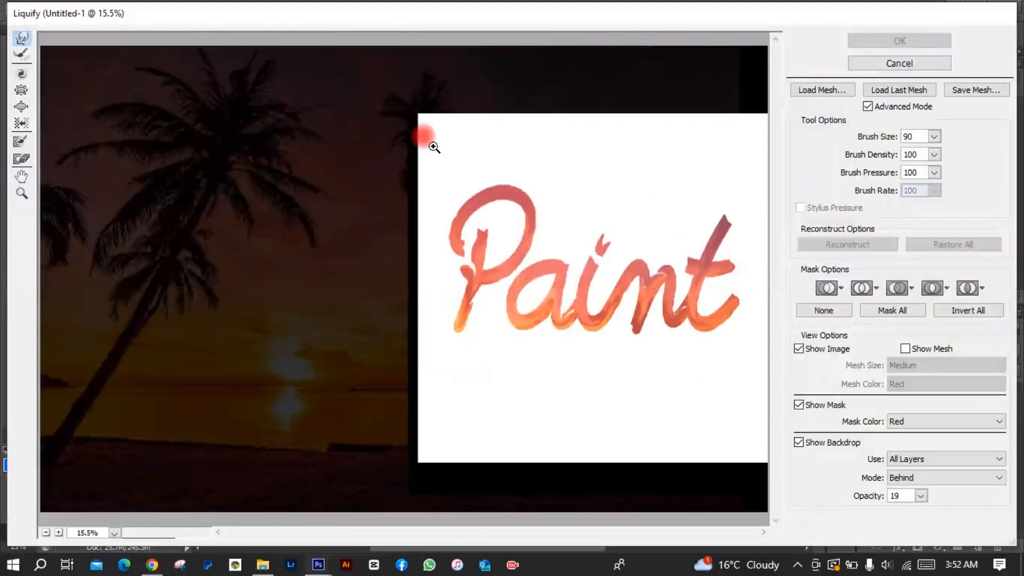
pyautogui.keyDown('ctrl'); pyautogui.click(581, 311); pyautogui.keyUp('ctrl')
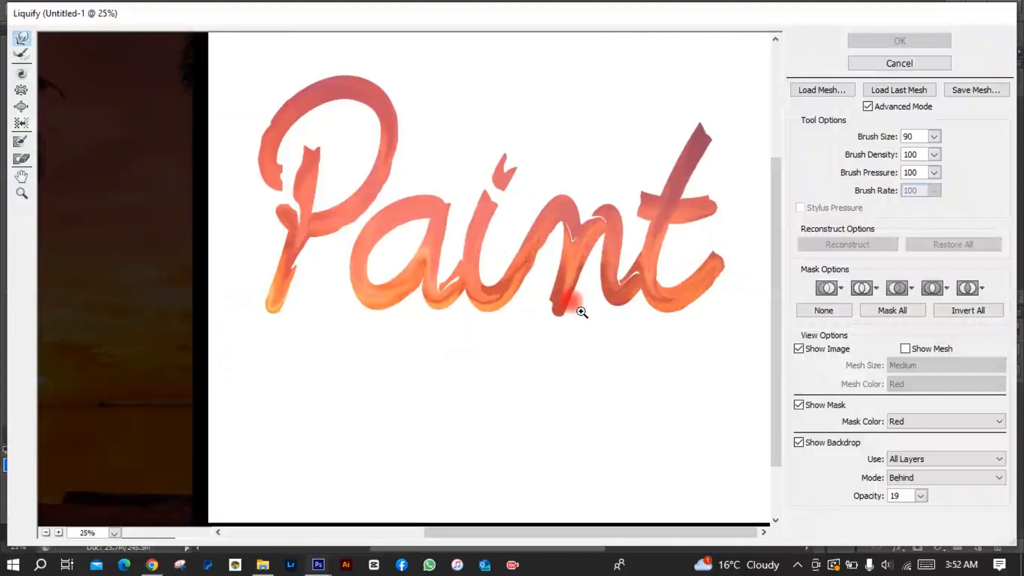
pyautogui.keyDown('ctrl'); pyautogui.click(582, 312); pyautogui.keyUp('ctrl')
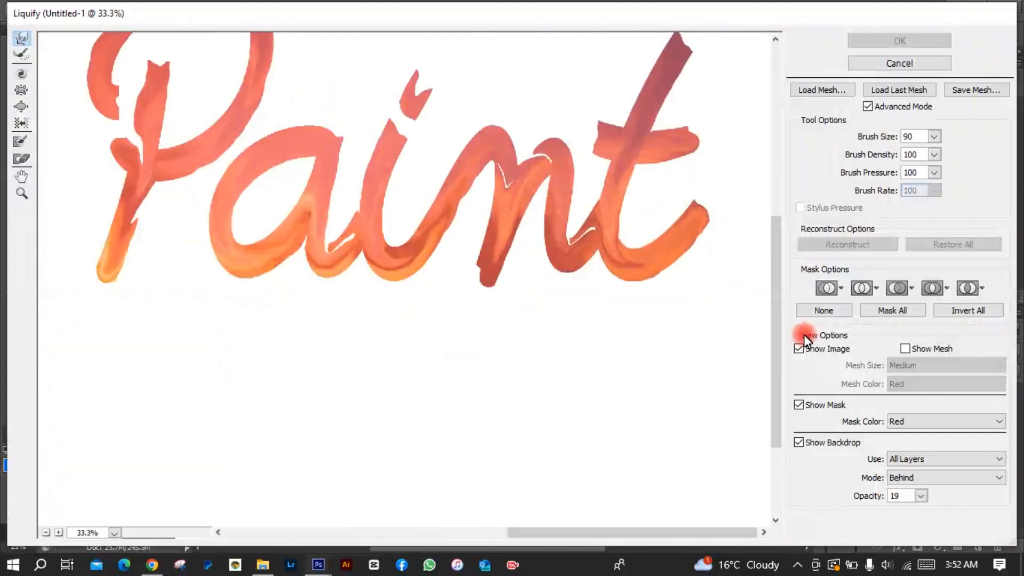
pyautogui.moveTo(778, 333); pyautogui.dragTo(776, 290)
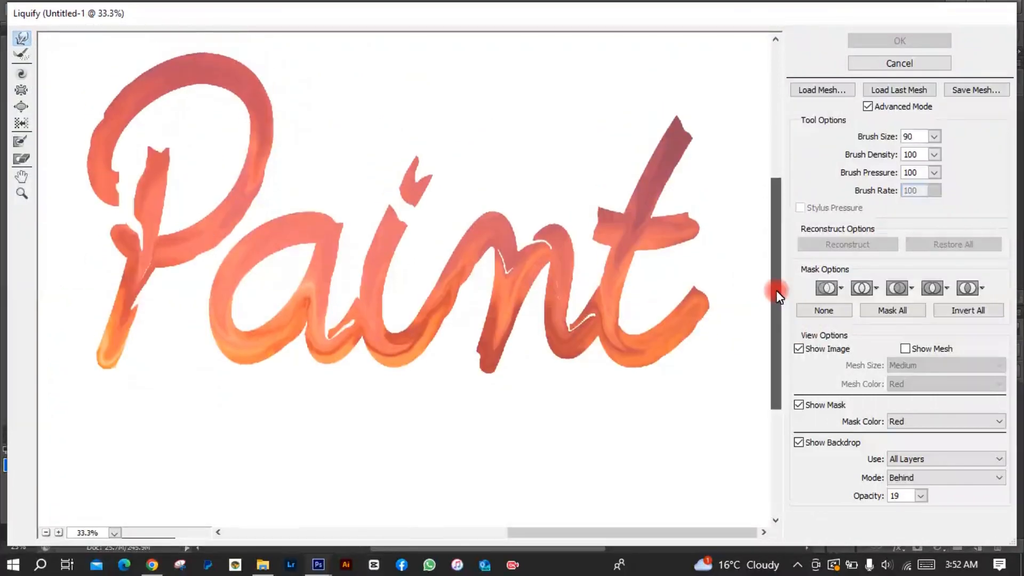
pyautogui.click(911, 155)
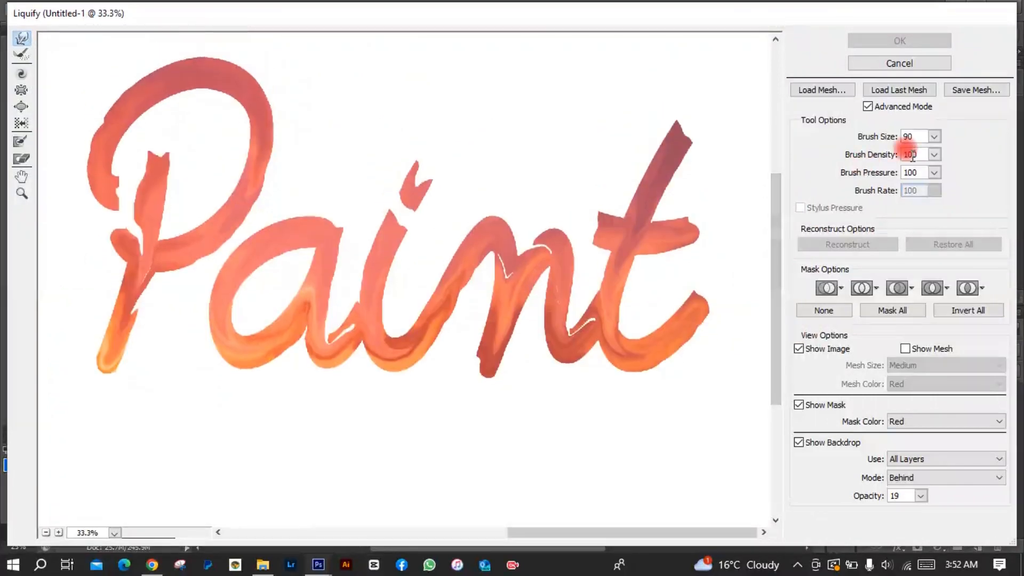
pyautogui.click(919, 138)
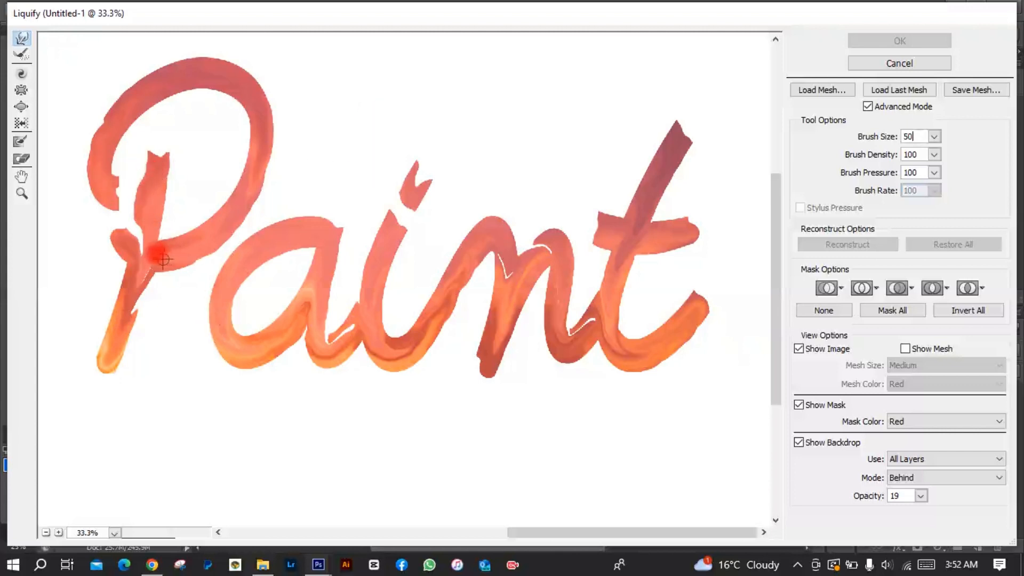
# Pull small pointed drips down from the ends of the P, i, n and t strokes and apply the Liquify filter
pyautogui.click(106, 395)
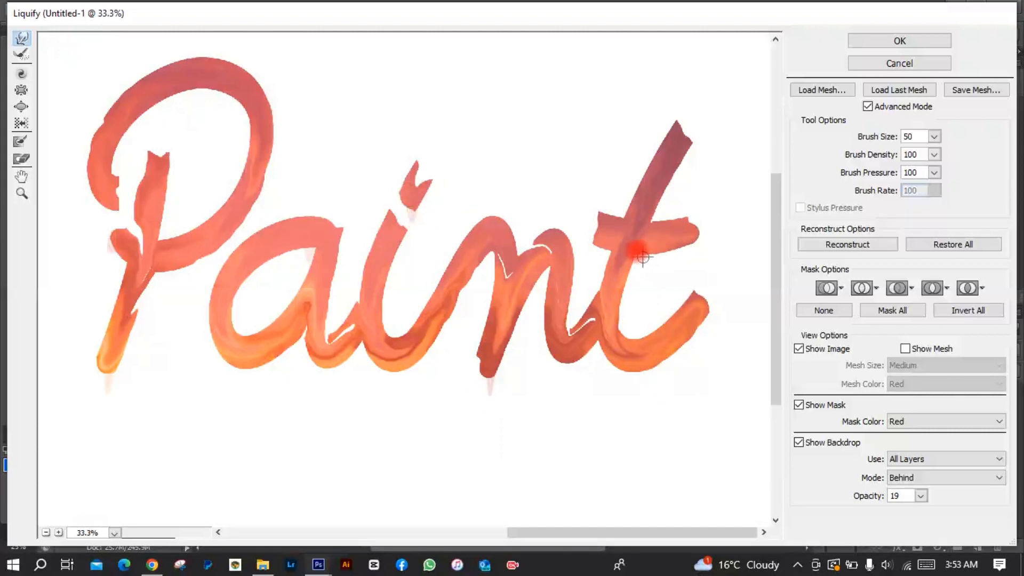
pyautogui.moveTo(694, 246); pyautogui.dragTo(687, 272)
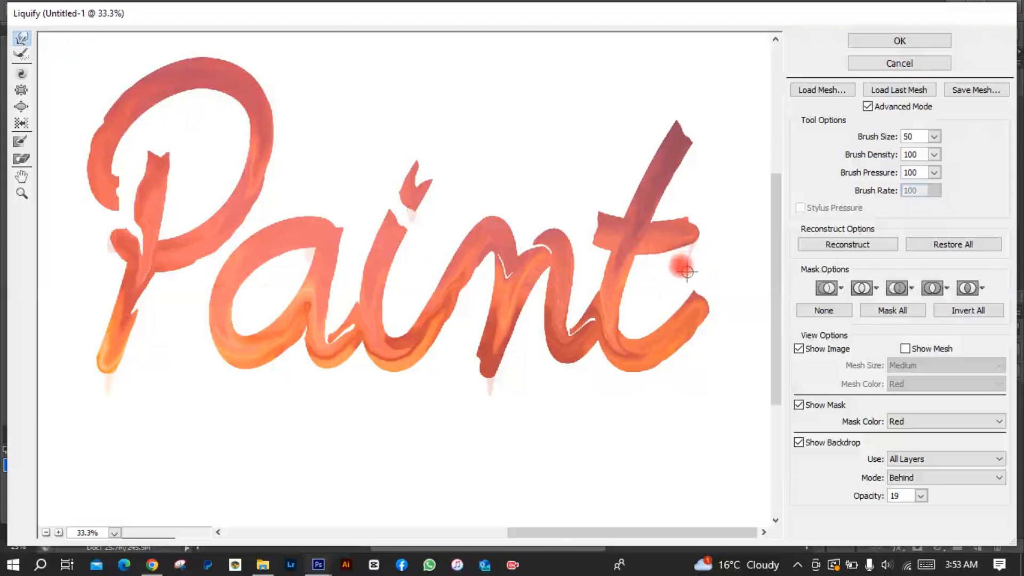
pyautogui.click(868, 41)
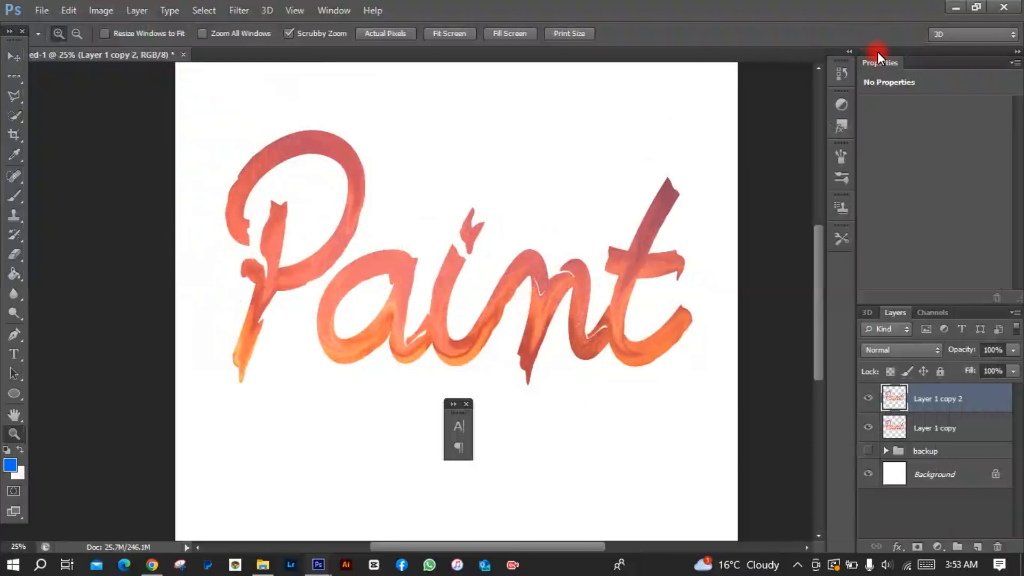
# Duplicate Layer 1 copy once more, keeping the new layer beneath Layer 1 copy 2
pyautogui.click(940, 436)
pyautogui.hotkey('ctrl', 'j')
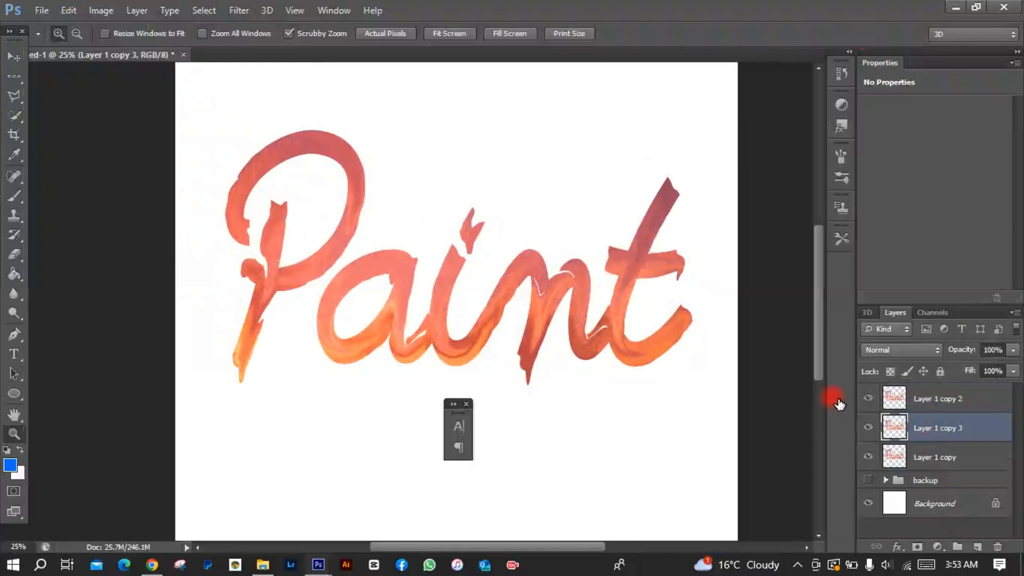
# Open Layer 1 copy 3 in the Liquify filter and set the warp brush size to 30
pyautogui.click(252, 10)
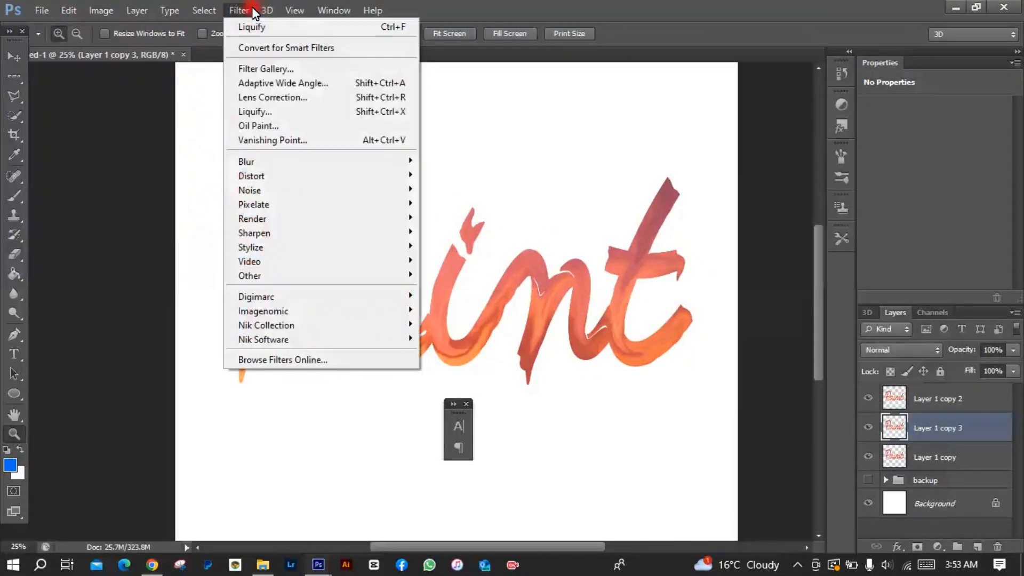
pyautogui.click(264, 29)
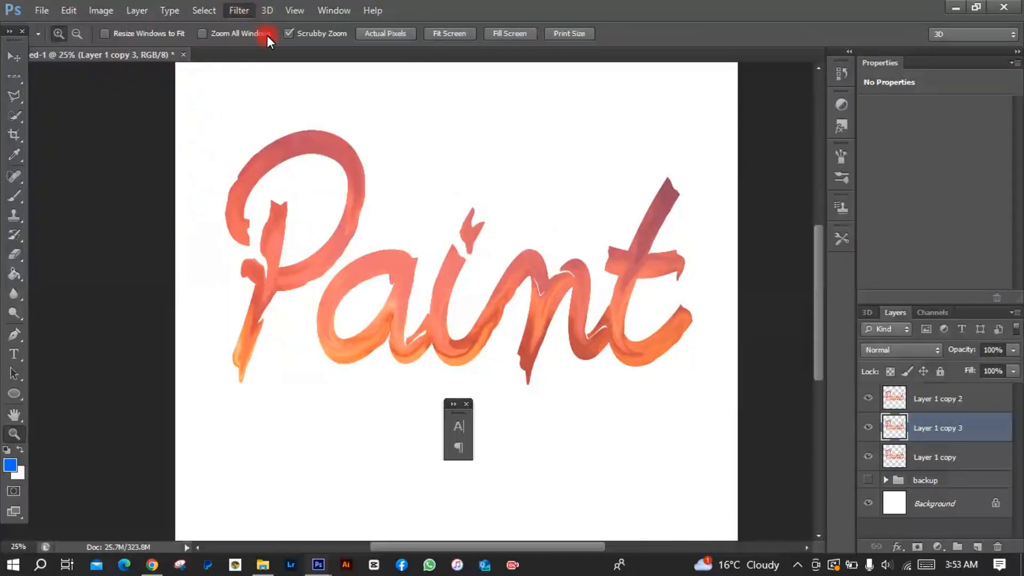
pyautogui.click(242, 10)
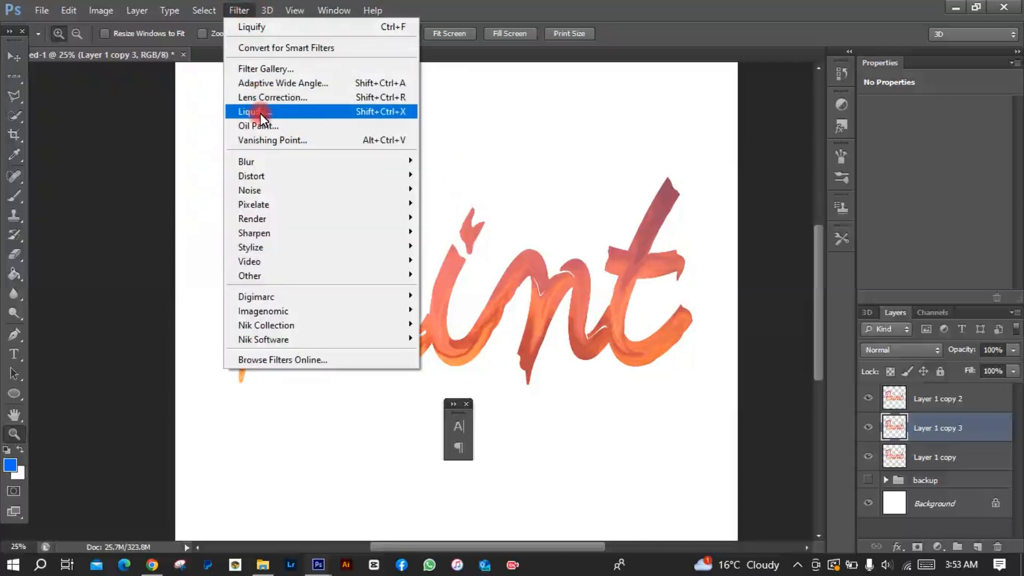
pyautogui.click(261, 114)
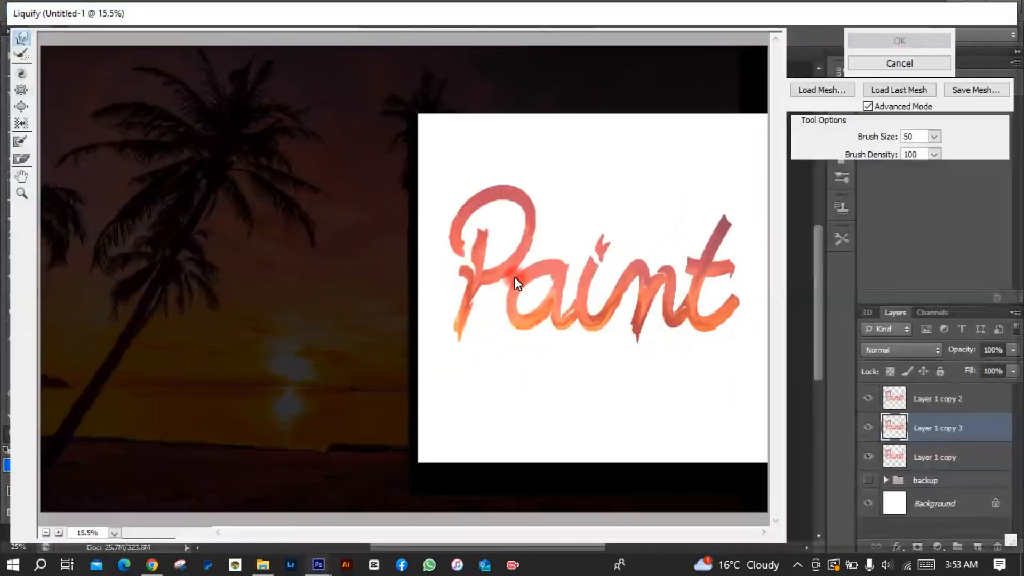
pyautogui.keyDown('ctrl'); pyautogui.click(555, 304); pyautogui.keyUp('ctrl')
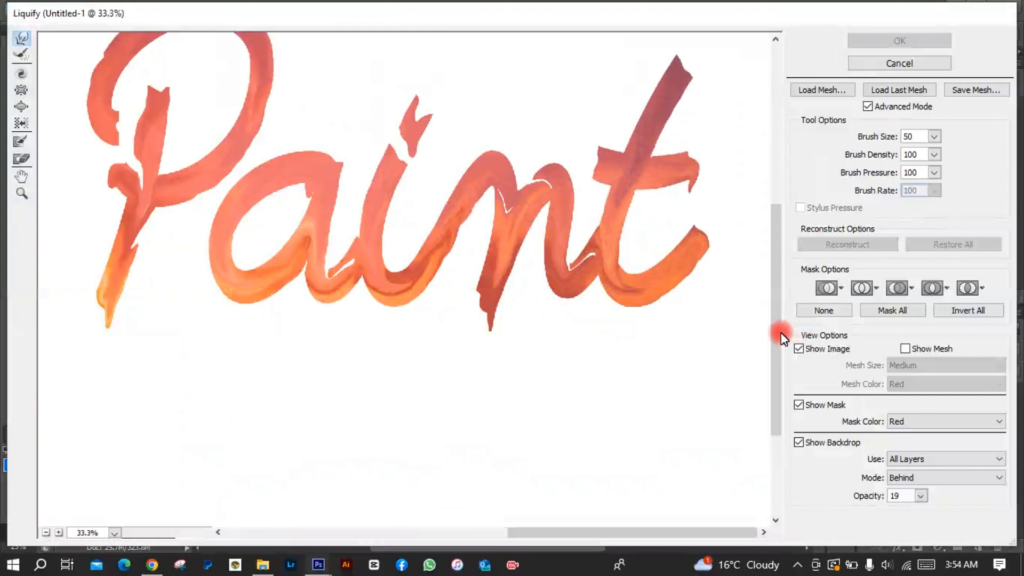
pyautogui.moveTo(781, 333); pyautogui.dragTo(776, 283)
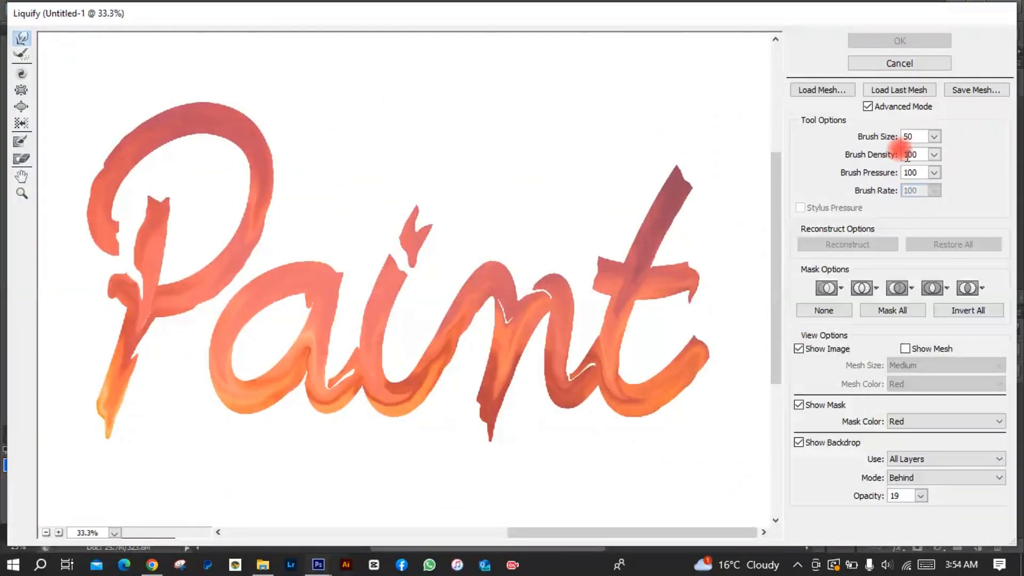
pyautogui.click(921, 137)
pyautogui.press('BackSpace')
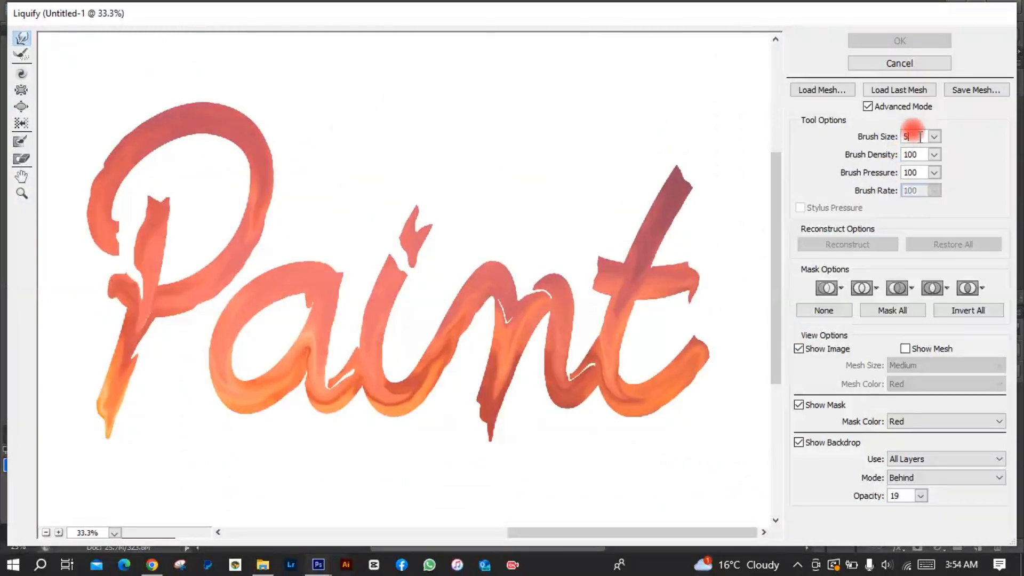
pyautogui.press('BackSpace')
pyautogui.write('30')
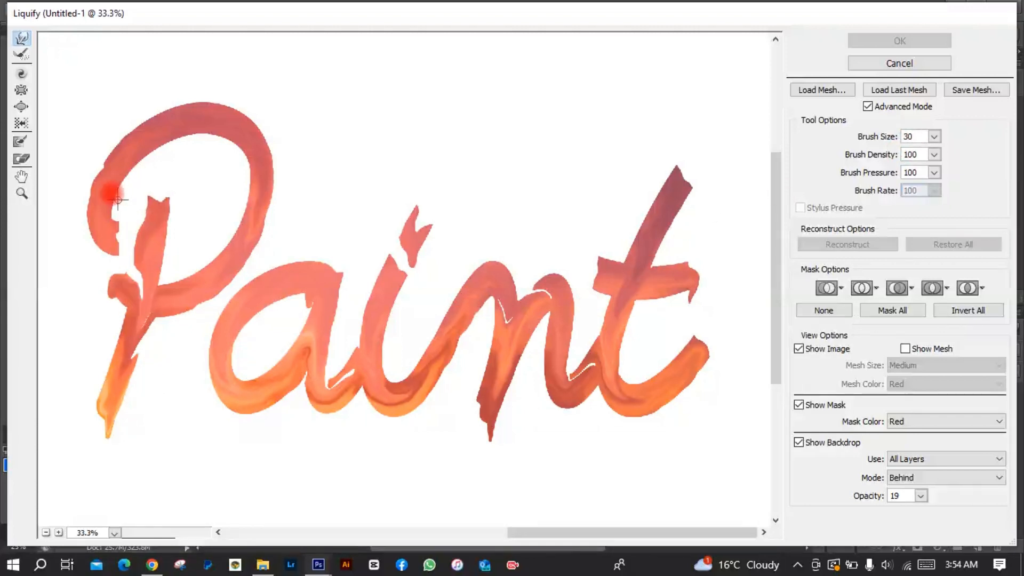
# Pull tiny drips down from the P's upper curve, the a, the i's dot, the n and the t's crossbar, and apply the Liquify filter
pyautogui.click(221, 196)
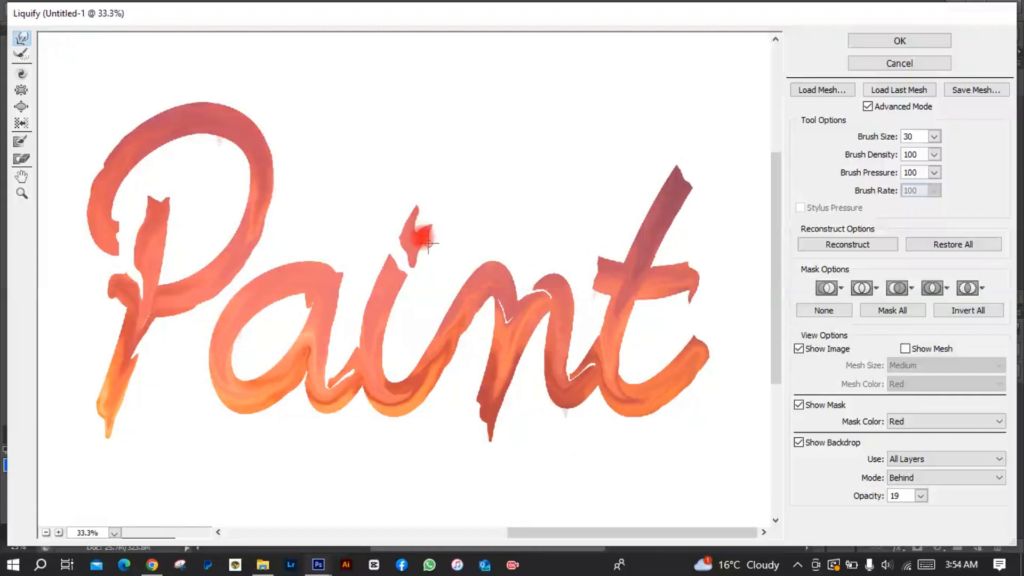
pyautogui.click(895, 43)
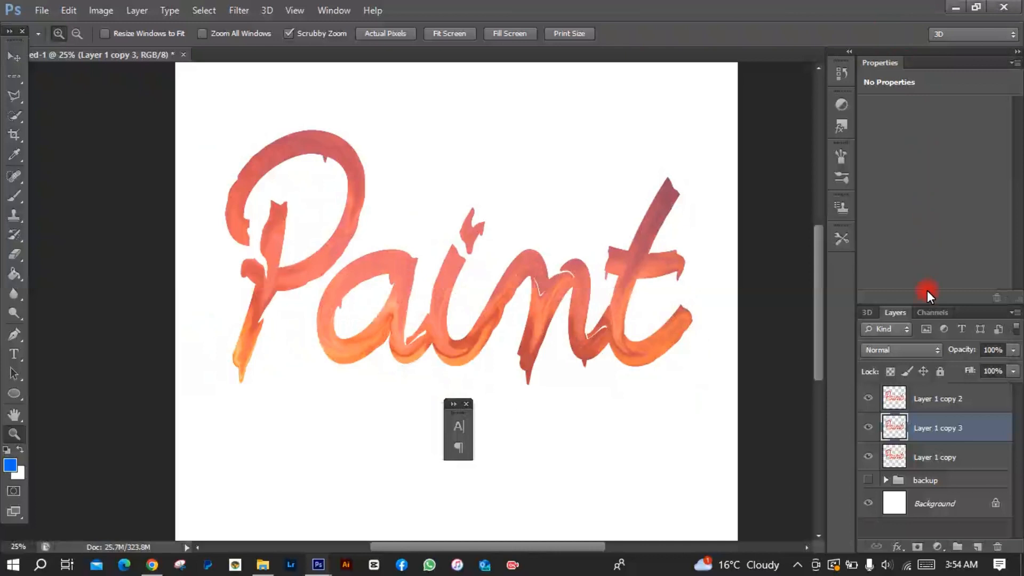
# Add a Hue/Saturation adjustment layer above Layer 1 copy 2 and brush black across the upper part of its mask
pyautogui.click(925, 396)
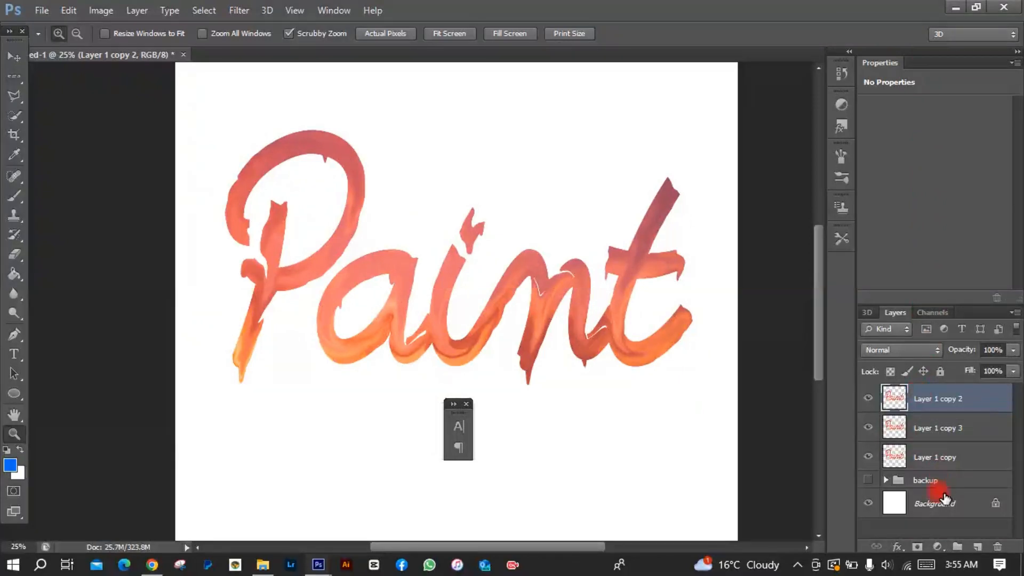
pyautogui.click(934, 548)
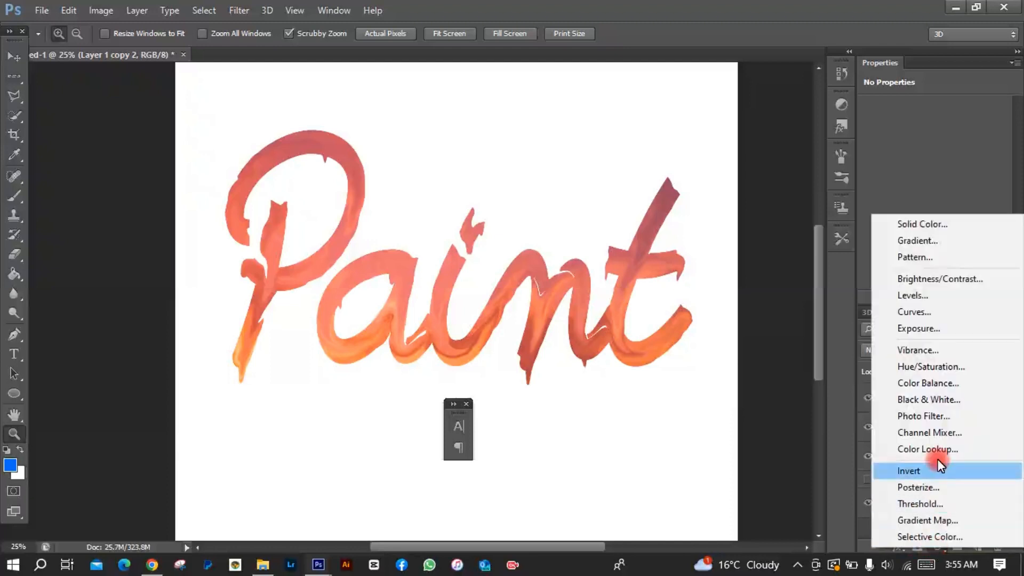
pyautogui.press('Escape')
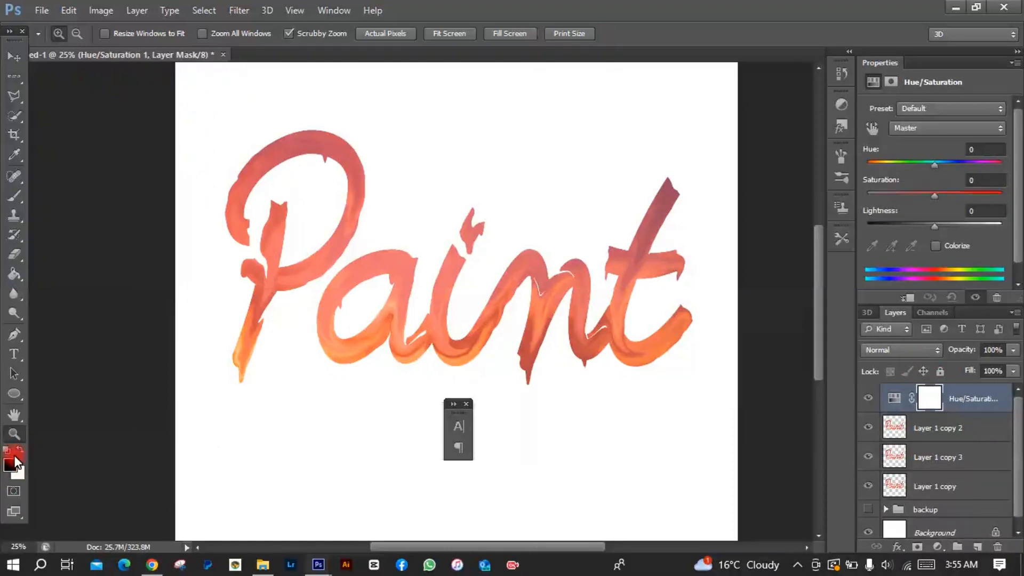
pyautogui.click(12, 196)
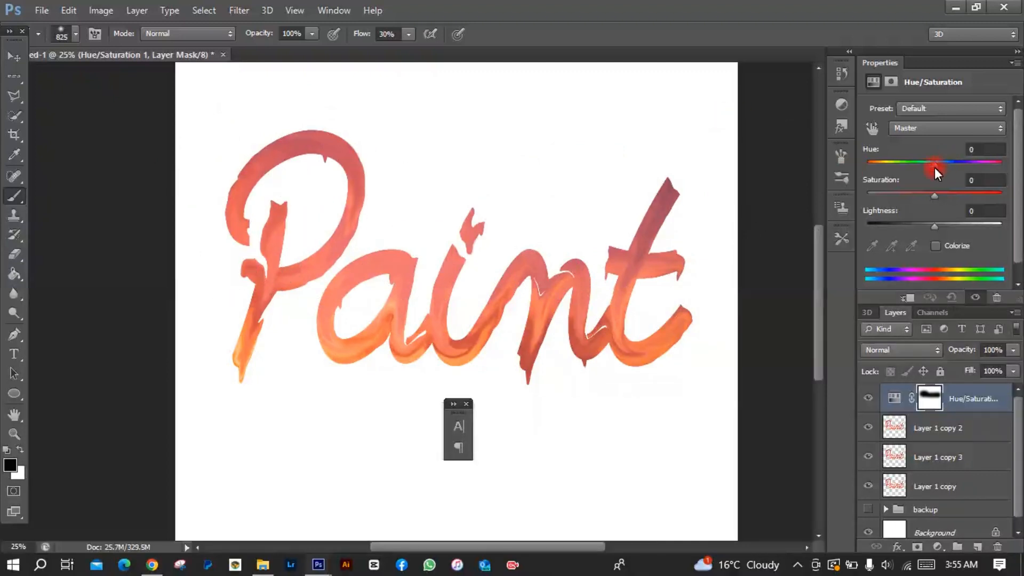
# Set the Hue/Saturation adjustment's saturation to +19 and nudge its hue slightly upward
pyautogui.click(935, 196)
pyautogui.click(935, 164)
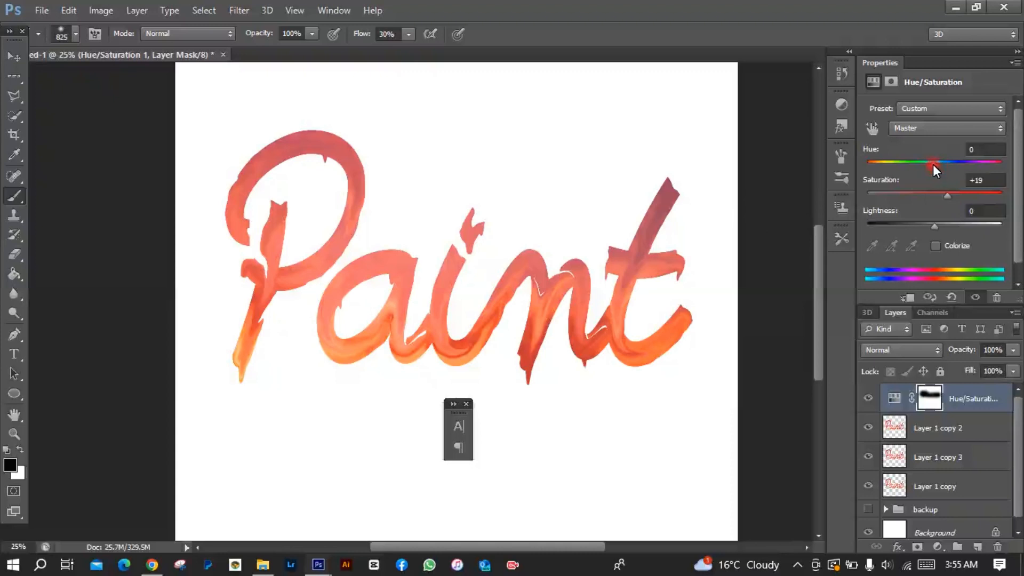
pyautogui.moveTo(934, 166)
pyautogui.mouseDown()
pyautogui.moveTo(891, 168)
pyautogui.moveTo(937, 169)
pyautogui.mouseUp()
# Group Layer 1 copy 2, Layer 1 copy 3 and Layer 1 copy, and rename the group "text"
pyautogui.click(948, 430)
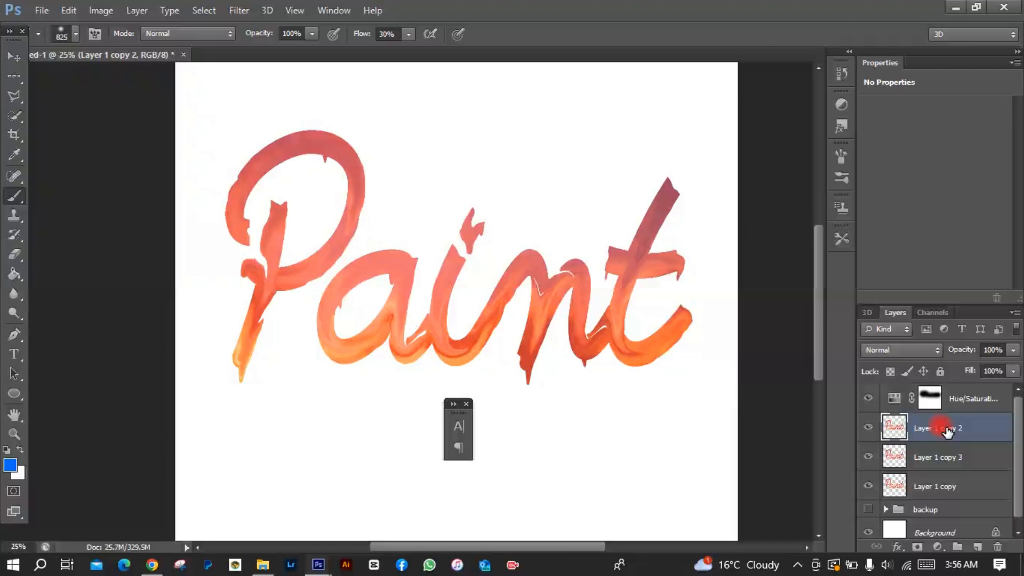
pyautogui.keyDown('shift'); pyautogui.click(947, 492); pyautogui.keyUp('shift')
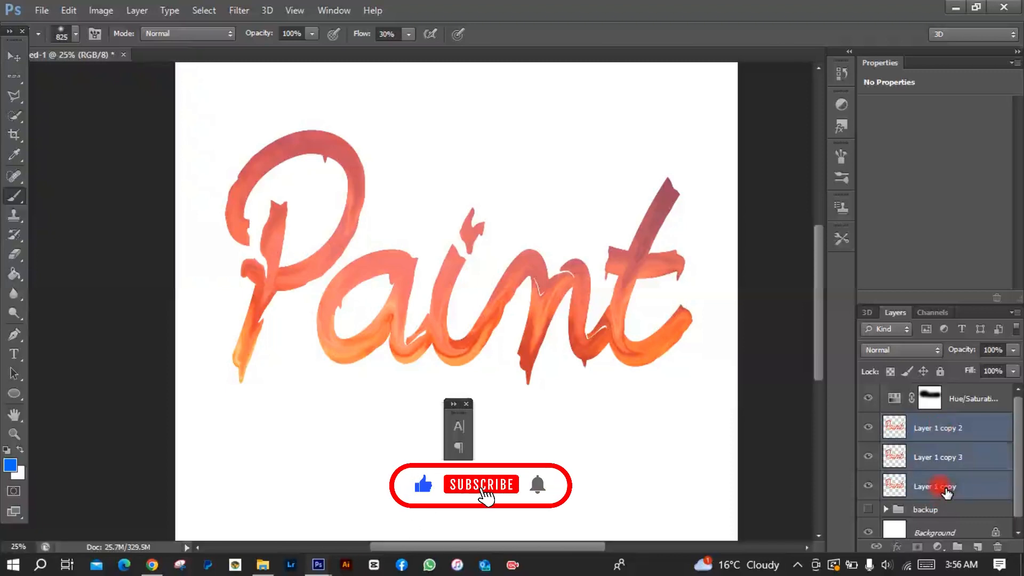
pyautogui.press('g')
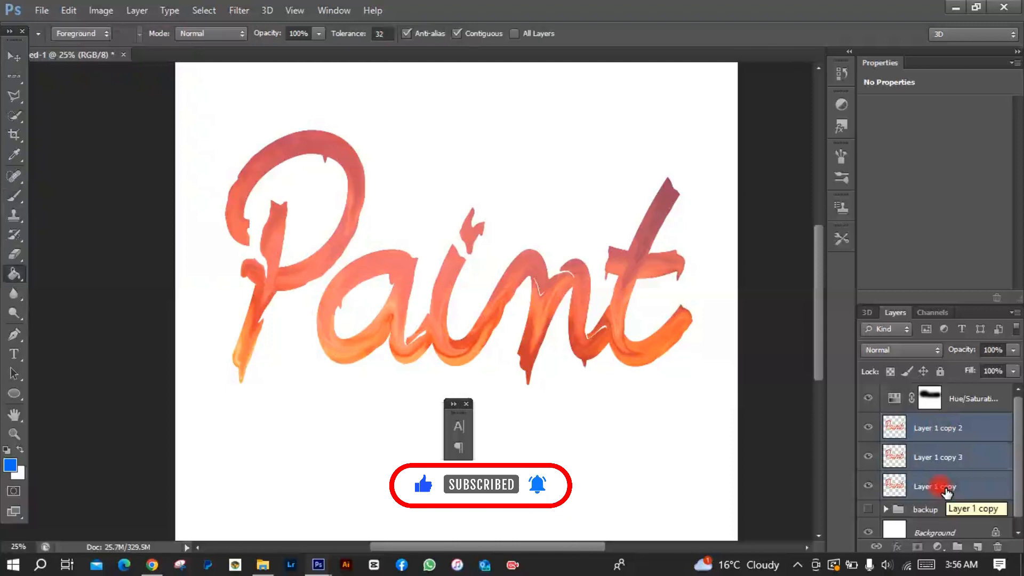
pyautogui.hotkey('ctrl', 'g')
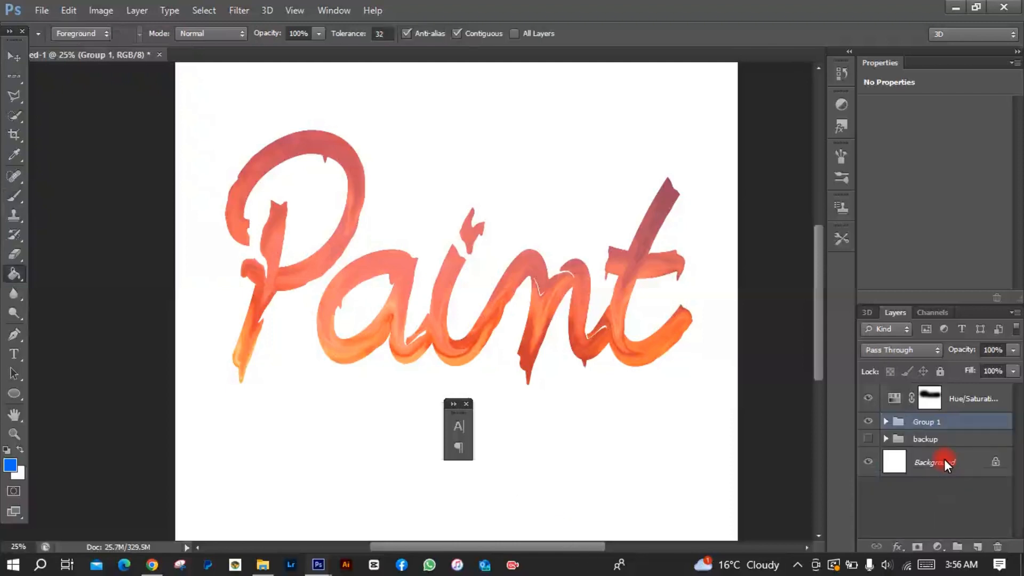
pyautogui.doubleClick(926, 422)
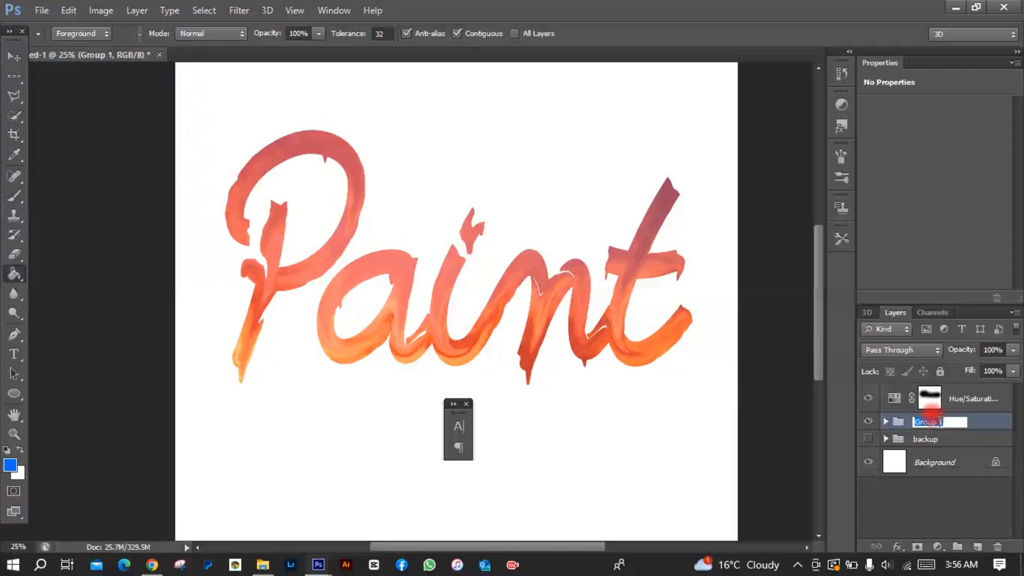
pyautogui.write('text')
pyautogui.press('Return')
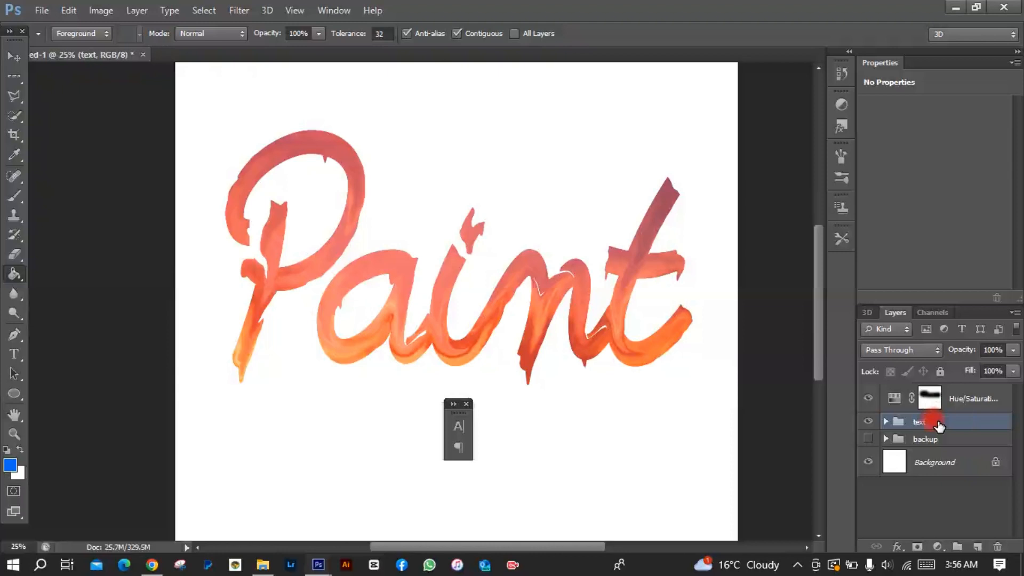